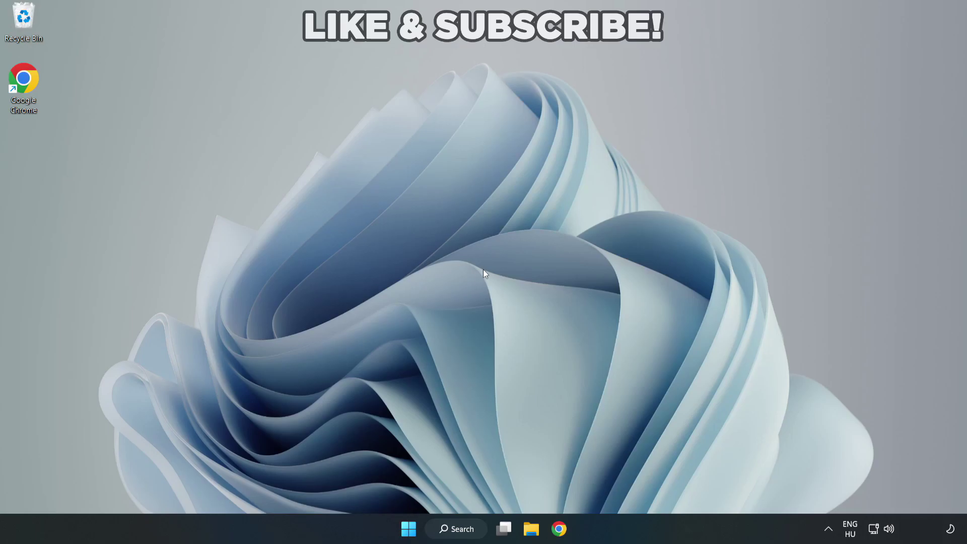
Search Windows for 'device manager'
left_click(460, 530)
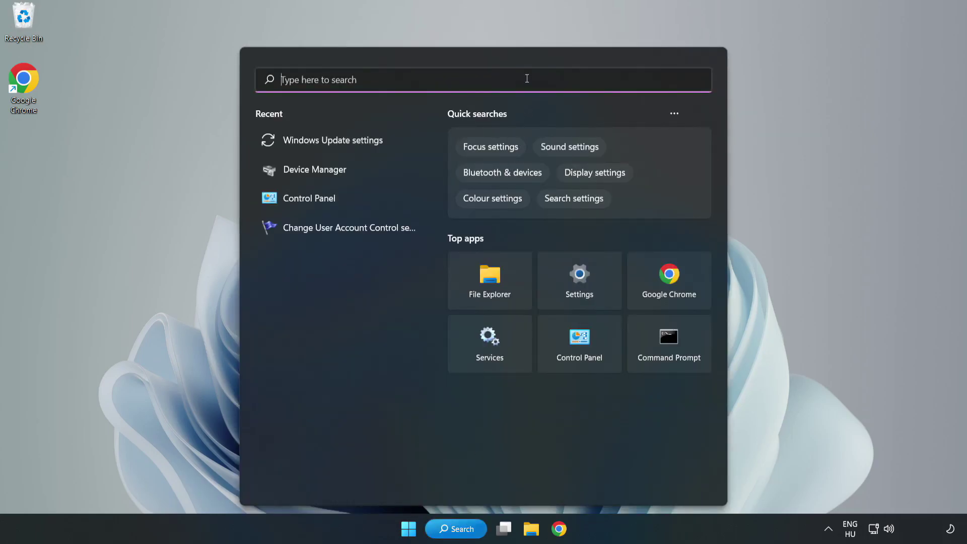
type("device")
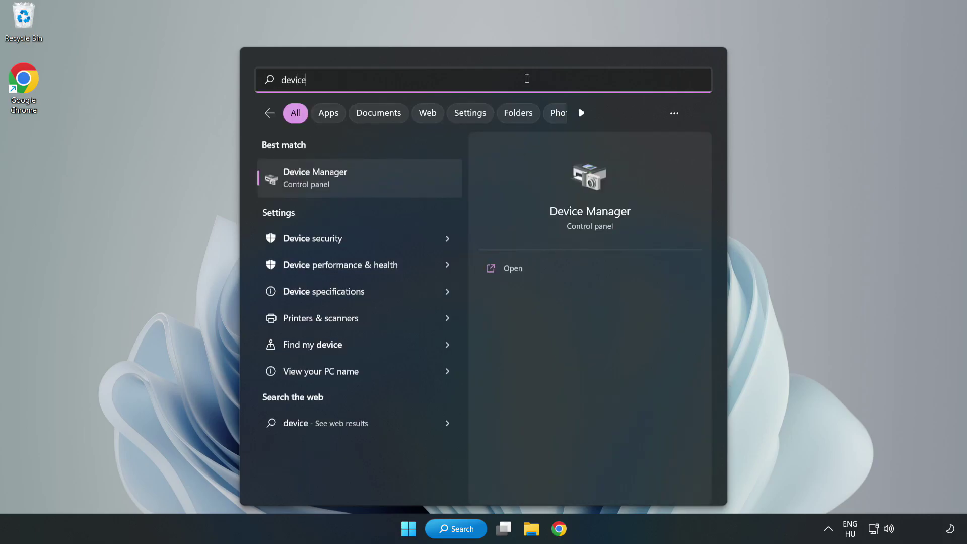
type(" manager")
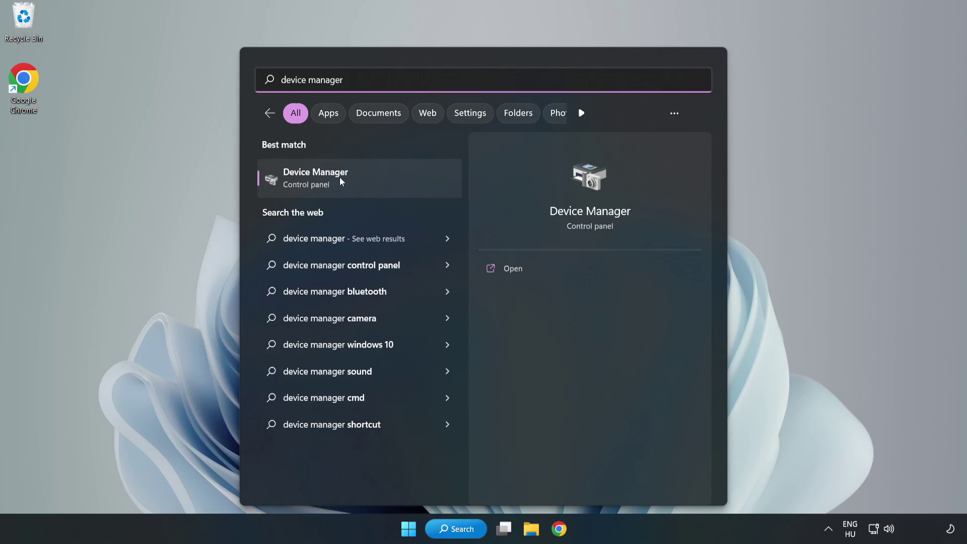
Launch Device Manager, center it, and expand Display adapters to select VMware SVGA 3D
left_click(359, 183)
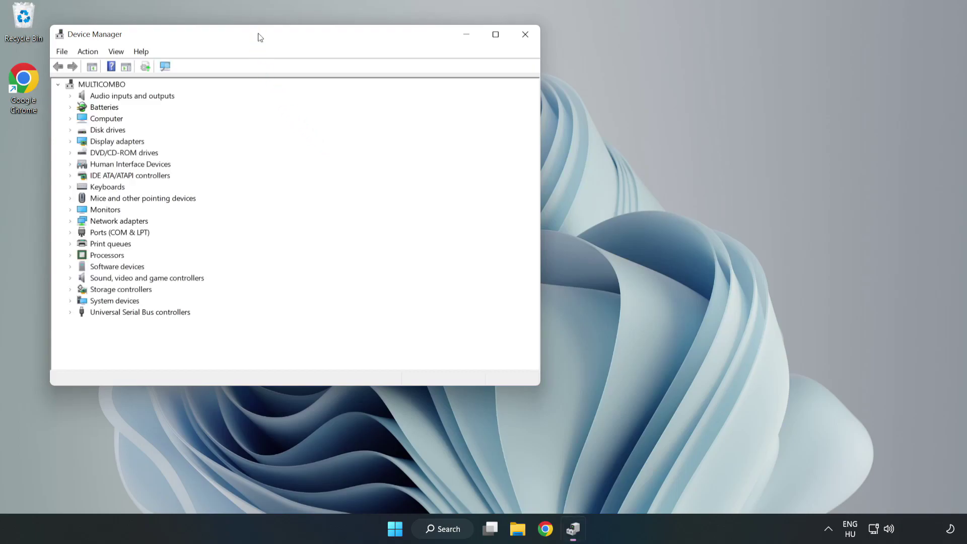
left_click_drag(257, 34, 432, 87)
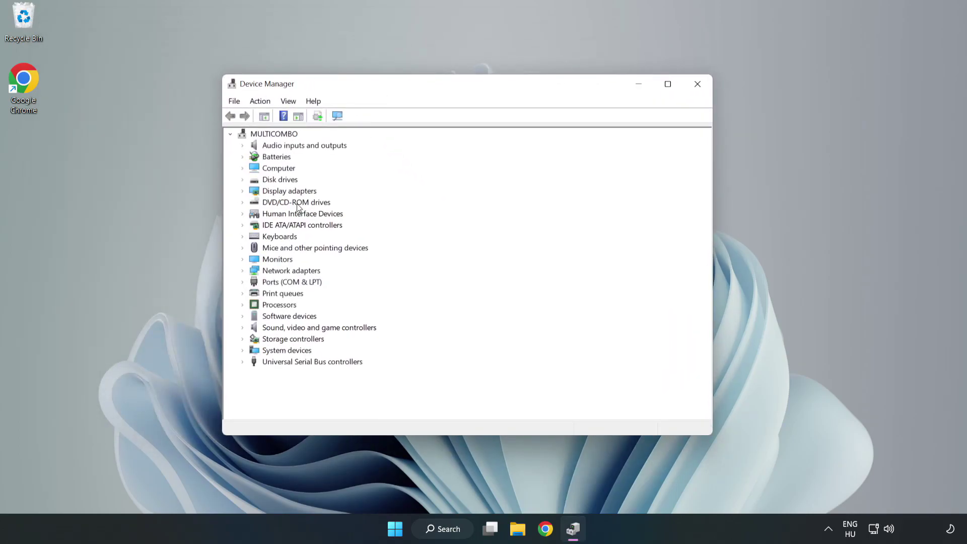
left_click(259, 194)
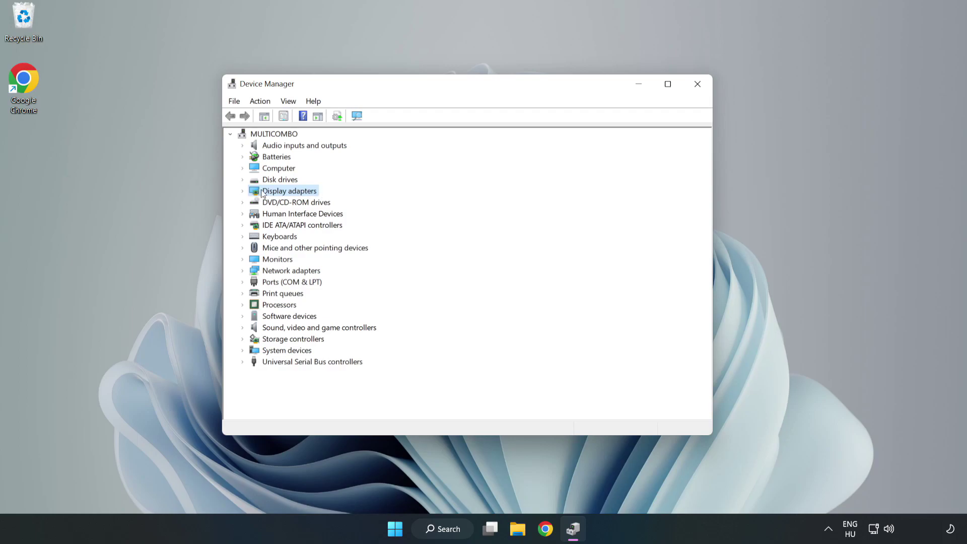
left_click(243, 192)
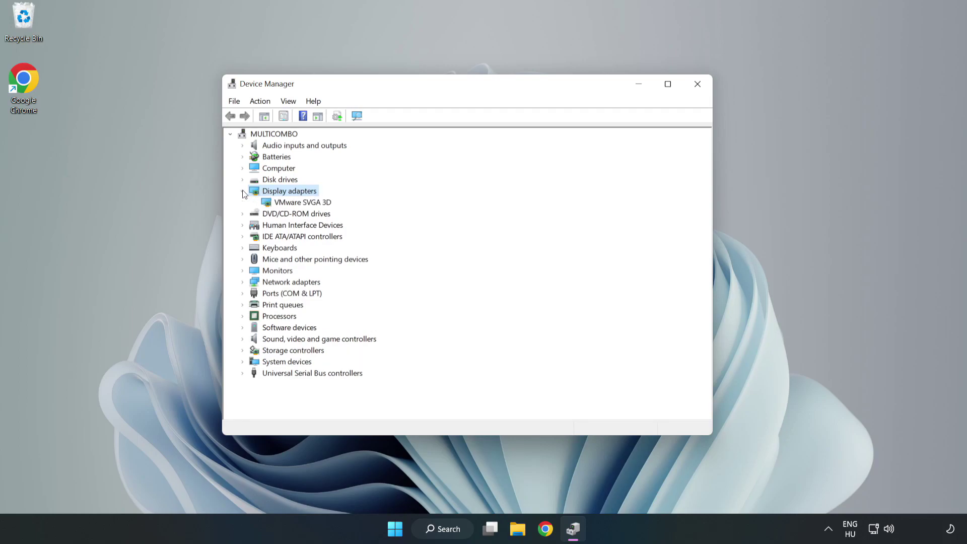
left_click(269, 206)
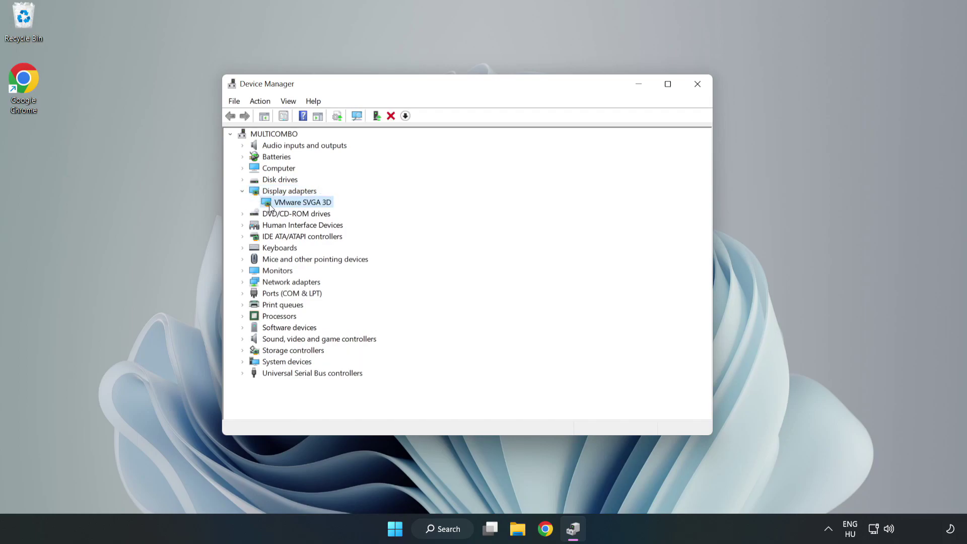
Run an automatic driver search for VMware SVGA 3D, which reports the best driver installed
right_click(300, 206)
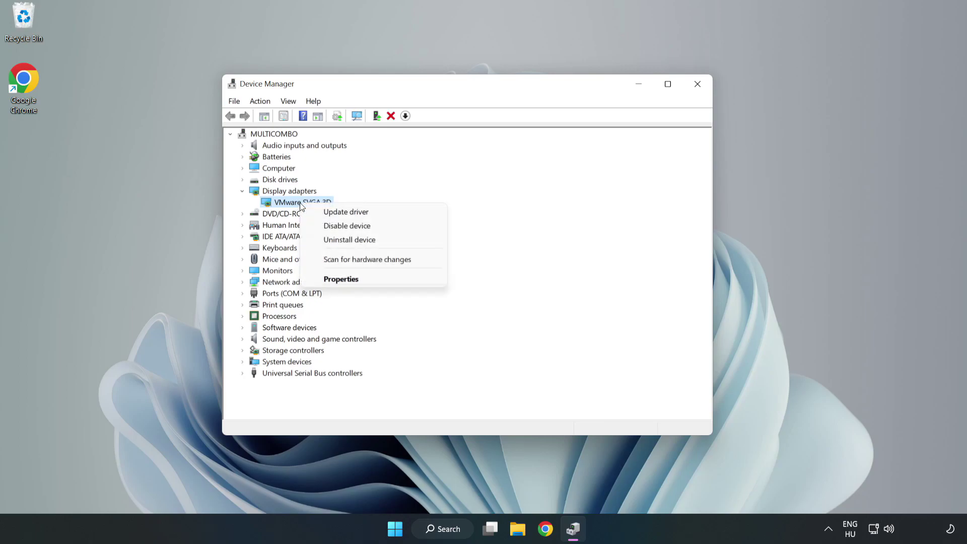
left_click(375, 217)
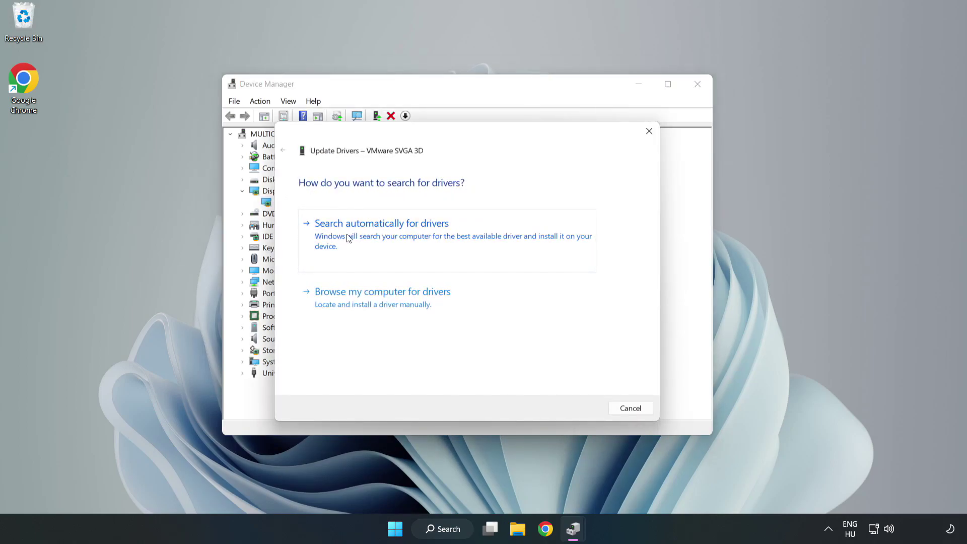
left_click(385, 235)
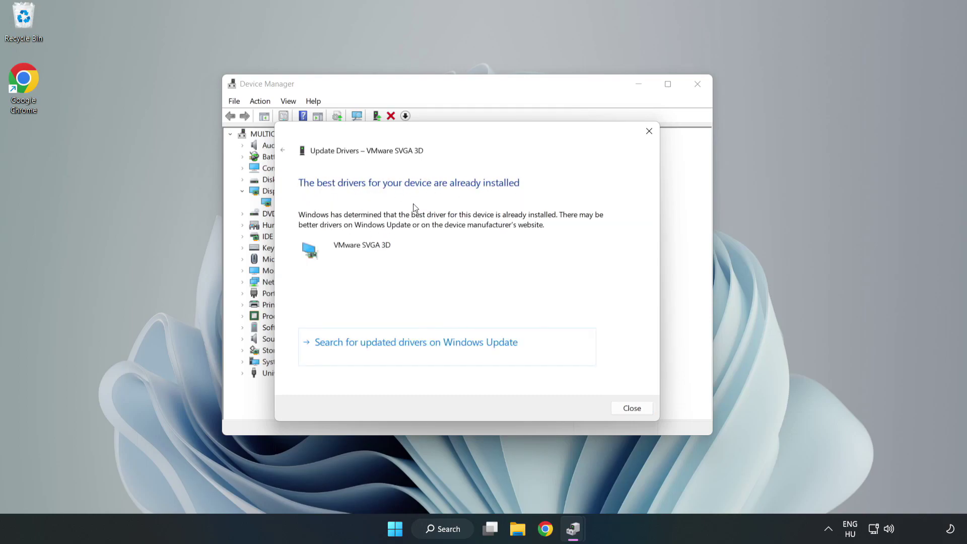
left_click(636, 411)
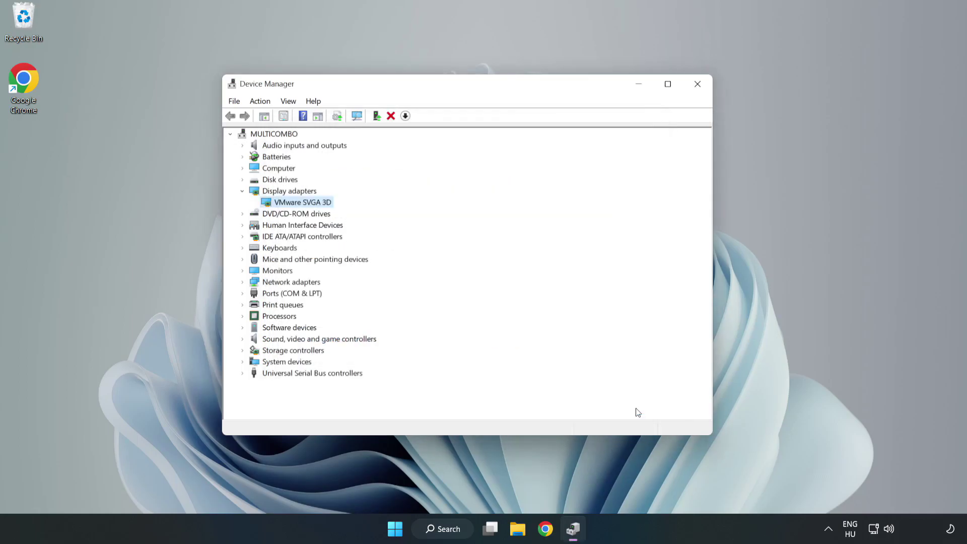
Close Device Manager and open Windows Update settings by searching 'updates'
left_click(697, 85)
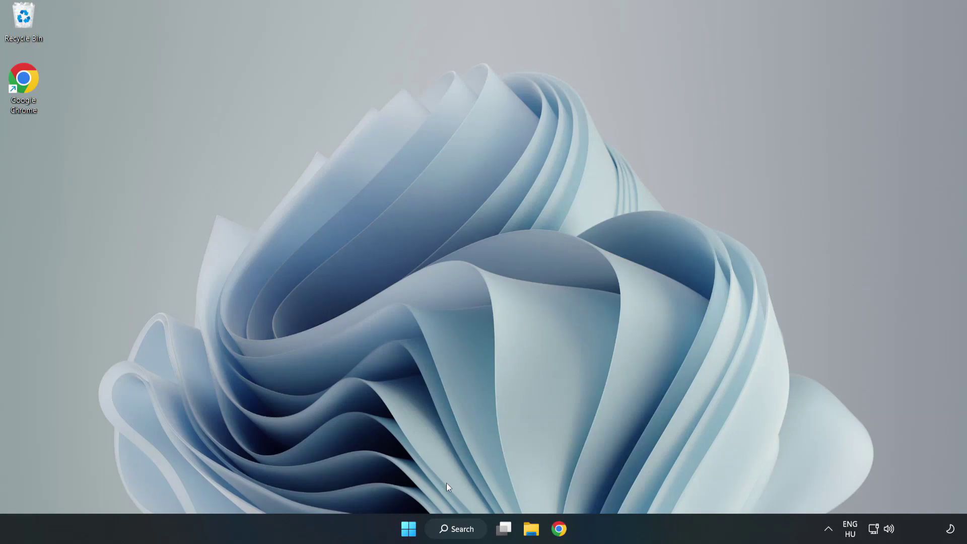
left_click(465, 533)
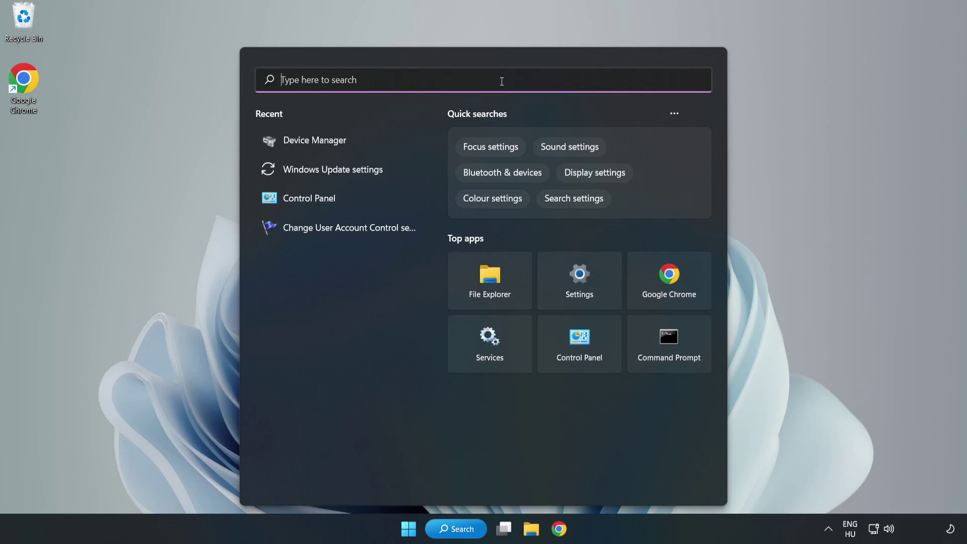
type("updates")
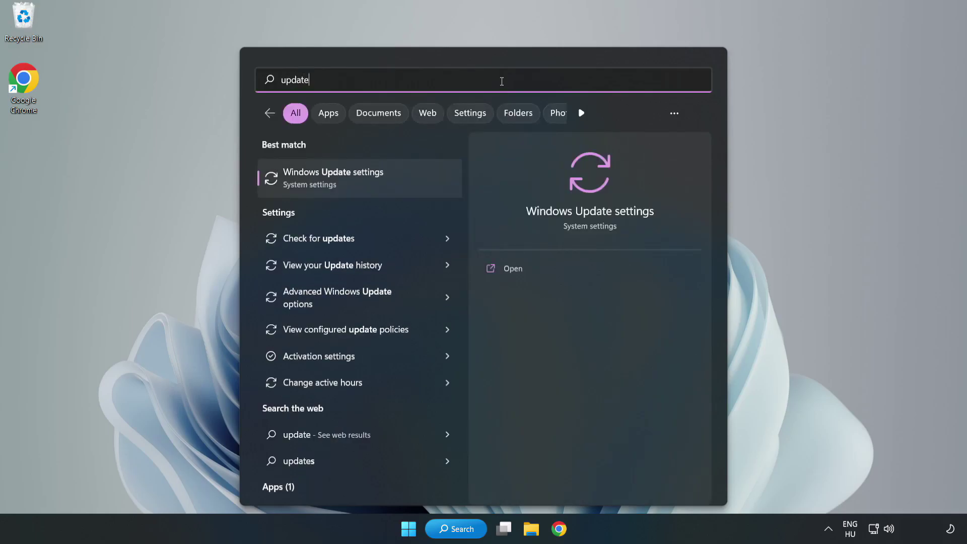
left_click(345, 184)
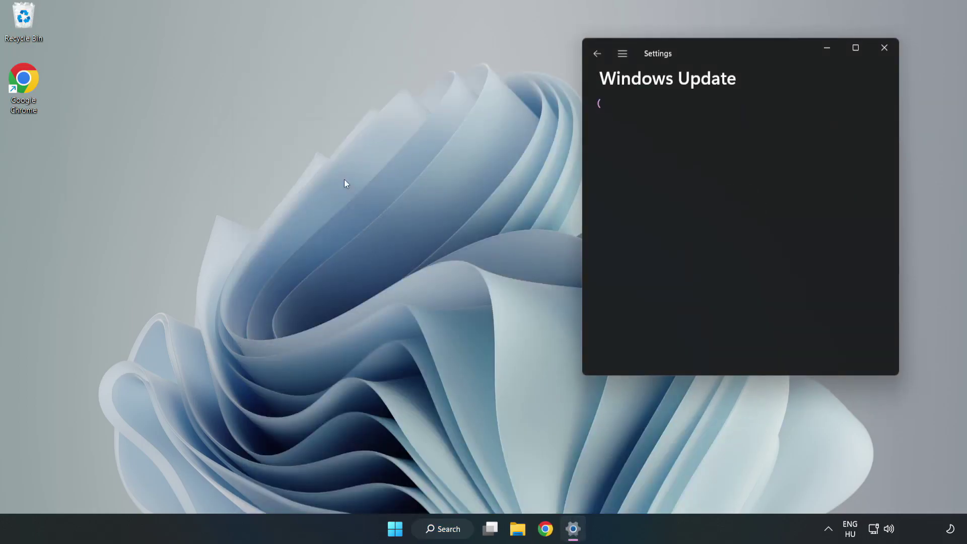
Maximize Settings and check for updates, installing Defender update KB2267602
left_click(855, 47)
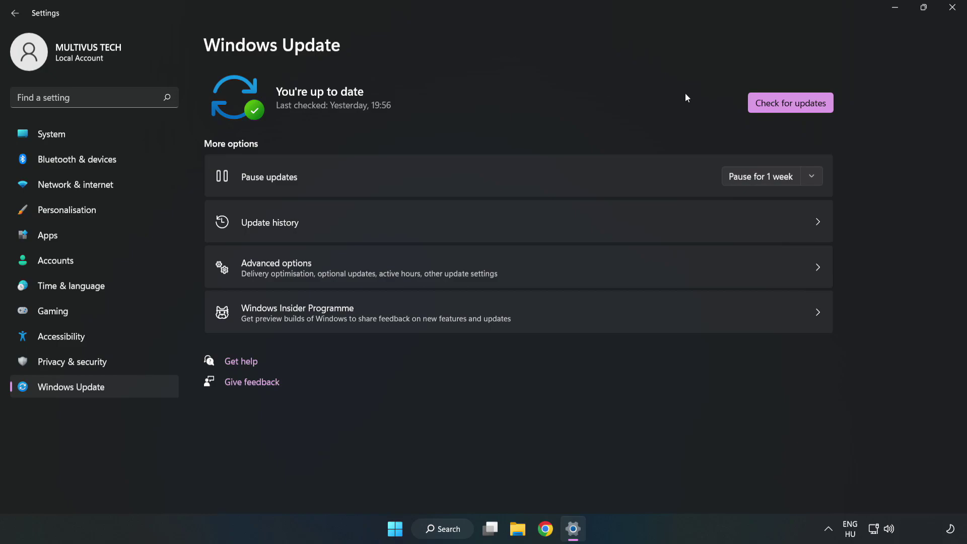
left_click(794, 104)
Close Settings and open the Properties of the YOUR NOT WORKING APP desktop shortcut
left_click(952, 10)
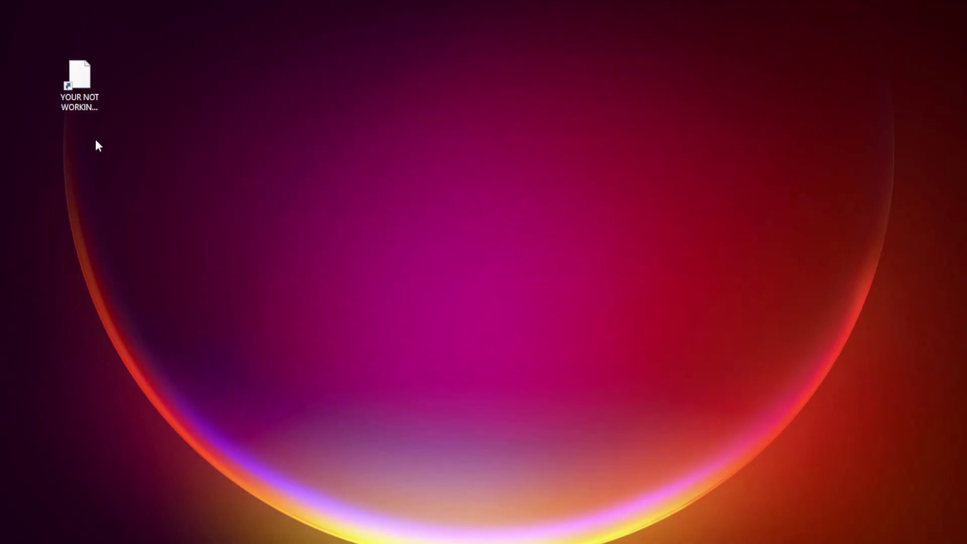
left_click(56, 102)
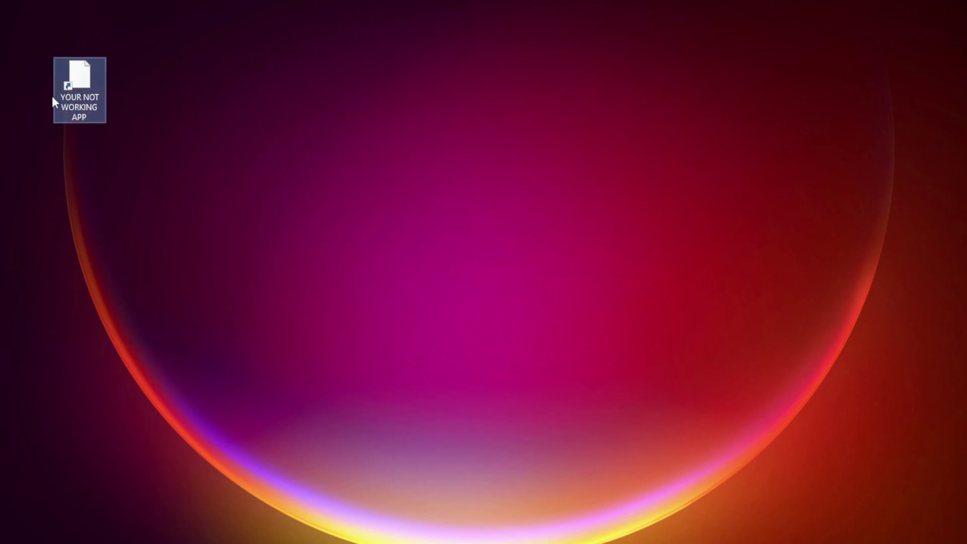
right_click(78, 72)
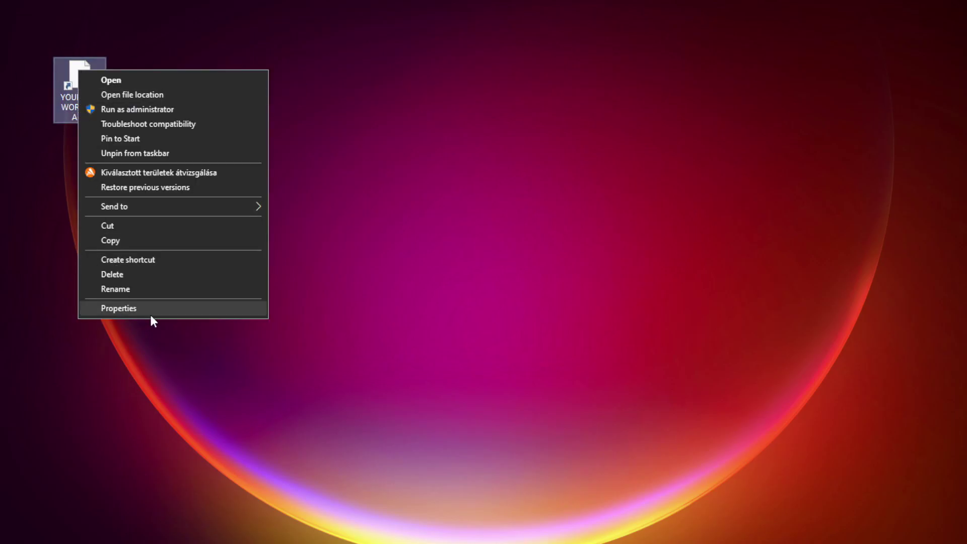
left_click(193, 308)
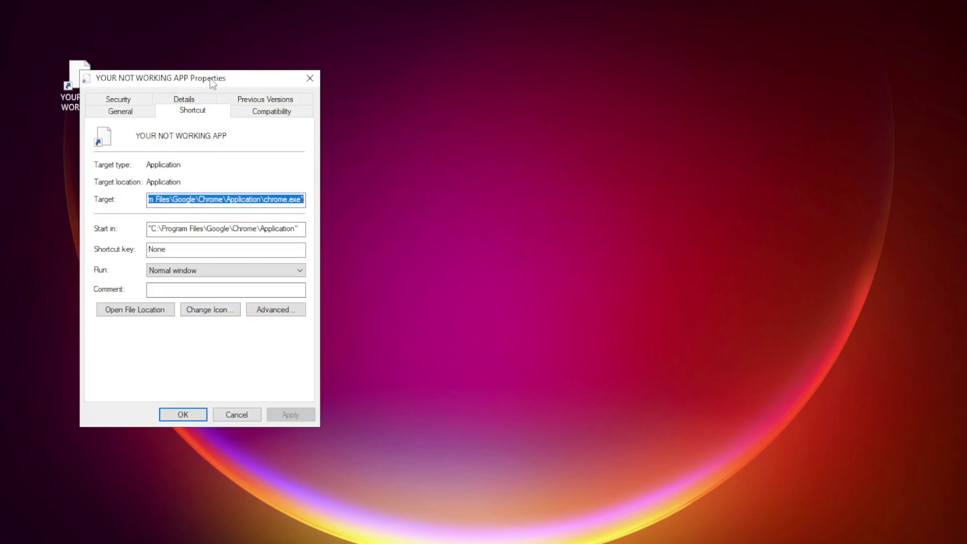
left_click_drag(213, 80, 488, 108)
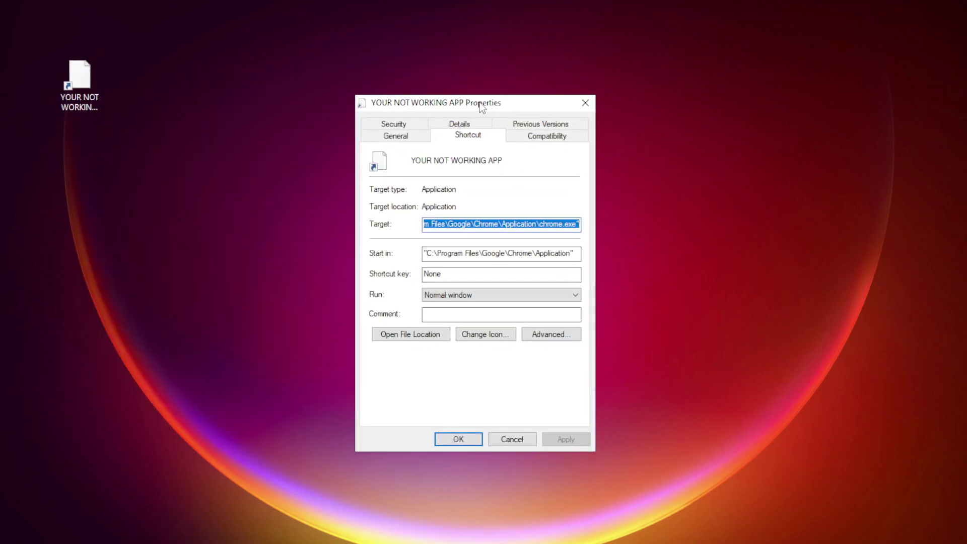
Set the shortcut to Windows 8 compatibility mode and run as administrator, then apply
left_click(568, 144)
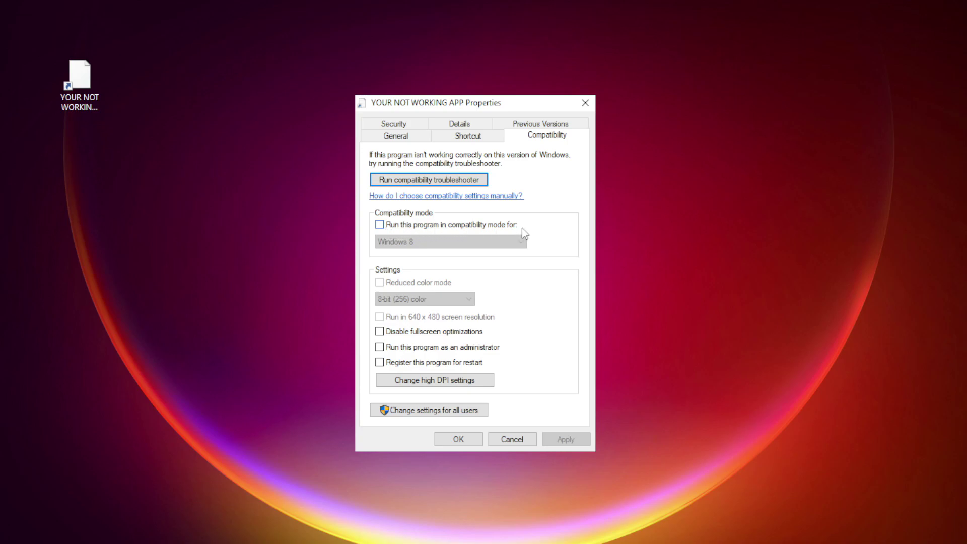
left_click(393, 225)
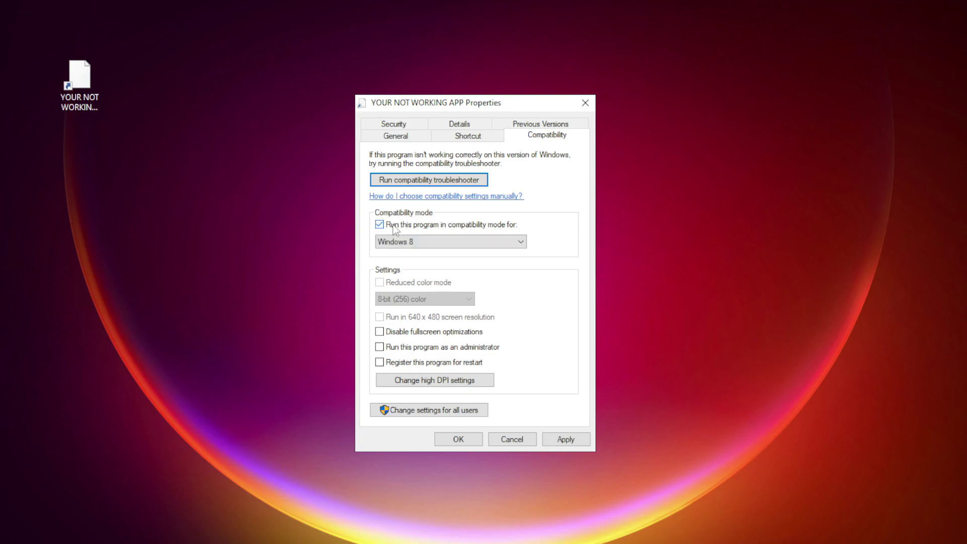
left_click(432, 244)
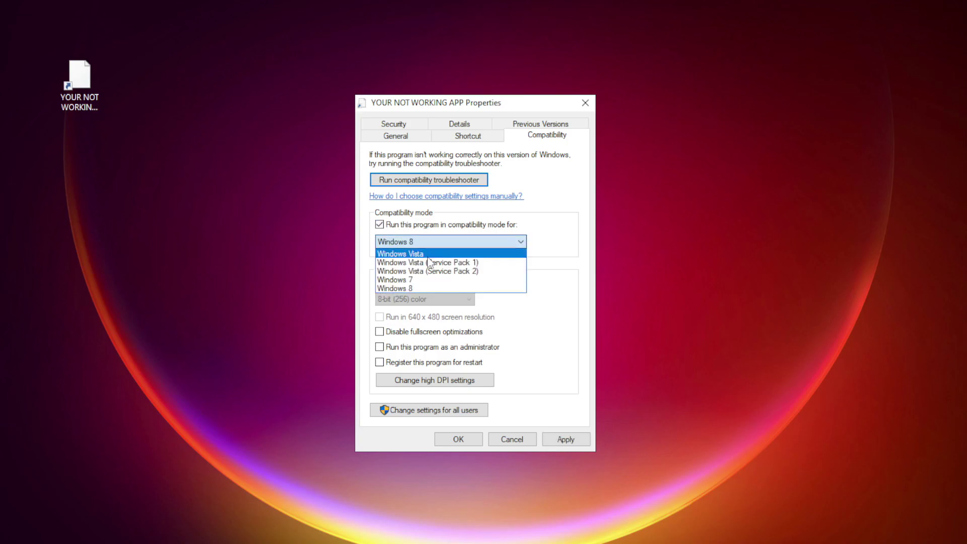
left_click(422, 287)
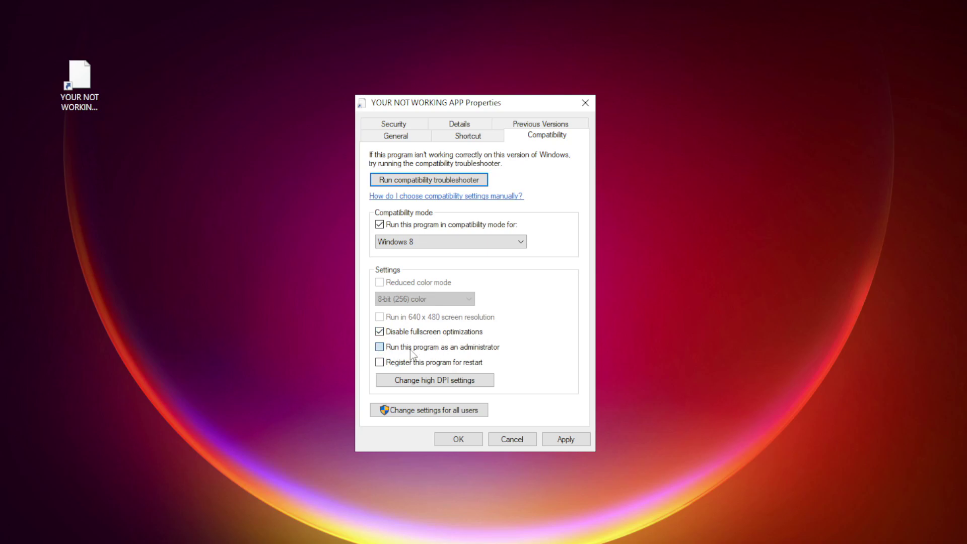
left_click(392, 347)
left_click(574, 443)
left_click(459, 439)
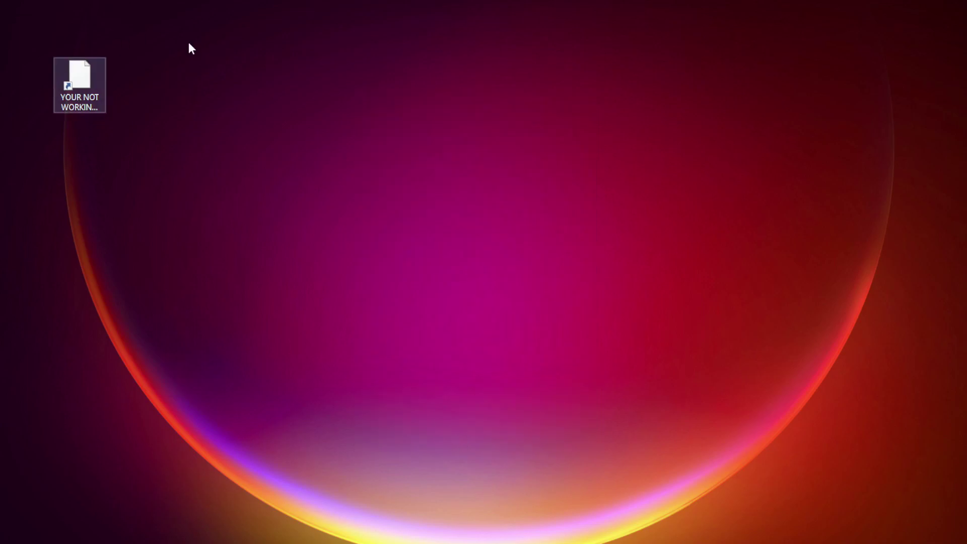
Test-launch the not-working app, then bring up the Start button's quick link menu
double_click(78, 81)
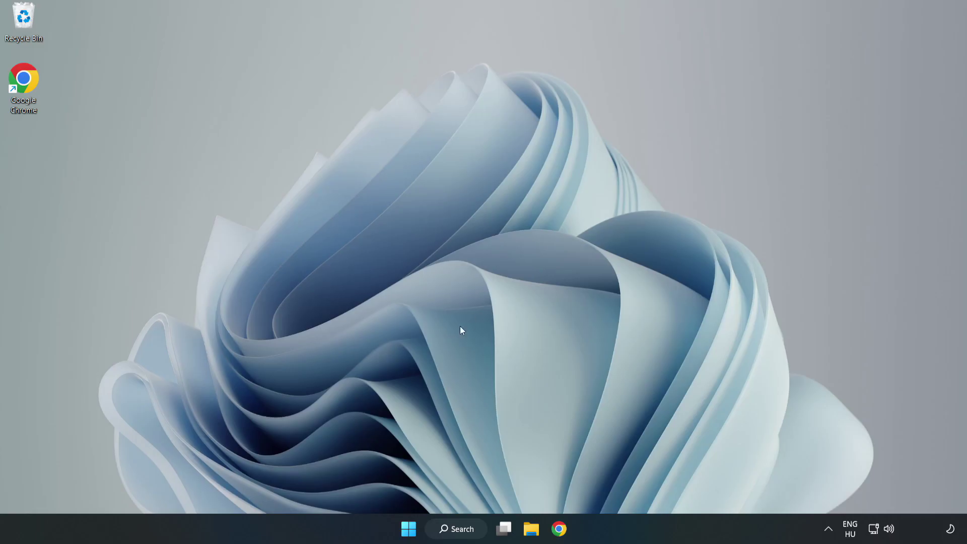
right_click(409, 531)
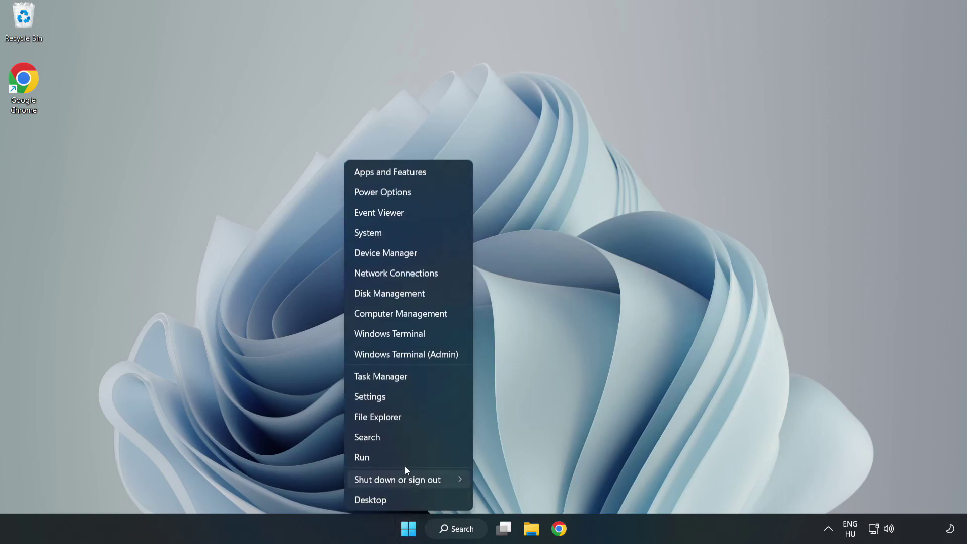
Disable Cortana, Microsoft Edge, Microsoft Teams and Phone Link at startup in Task Manager
left_click(406, 378)
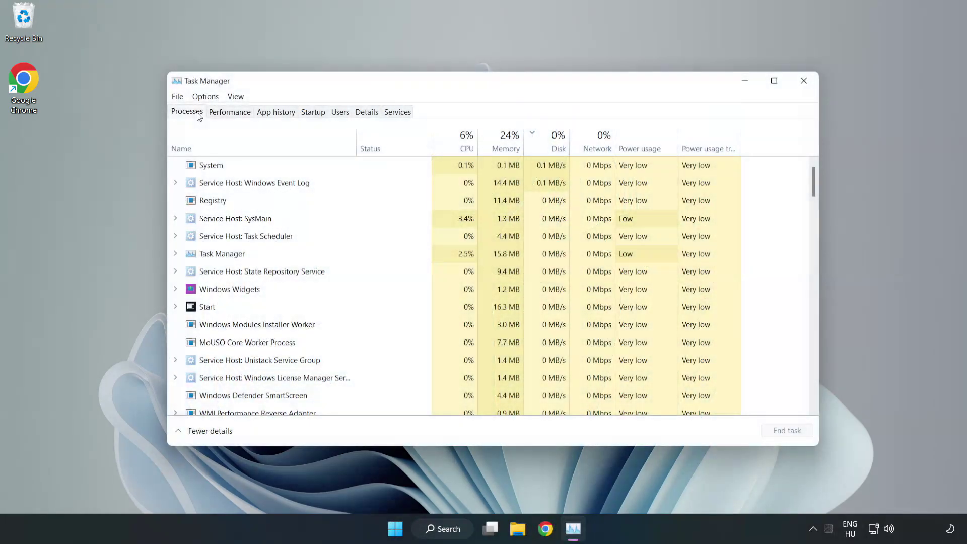
left_click(314, 116)
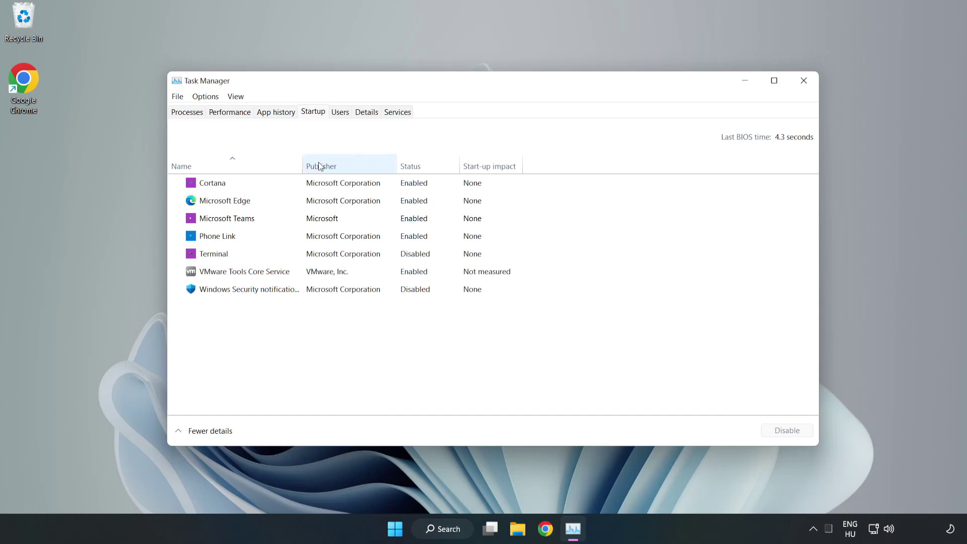
left_click(337, 189)
left_click(778, 430)
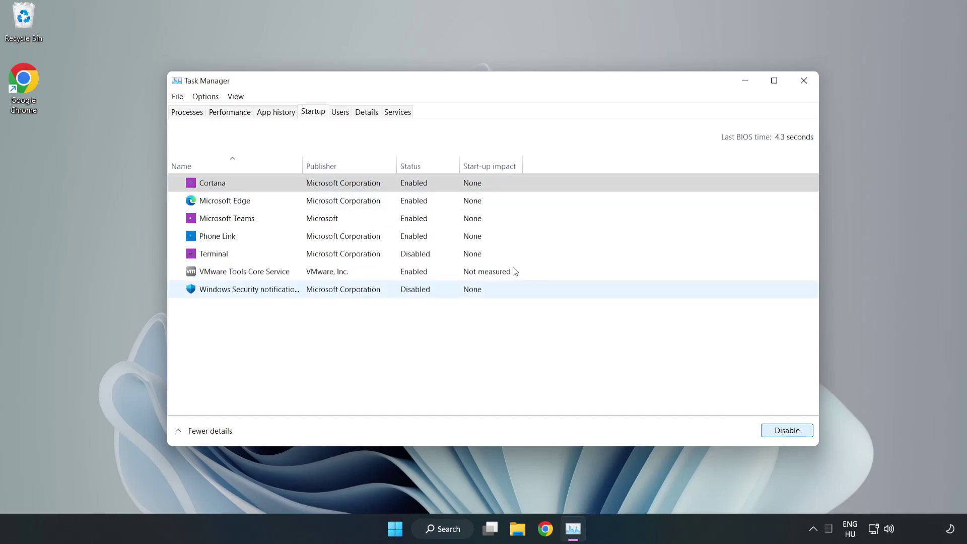
left_click(419, 201)
left_click(782, 429)
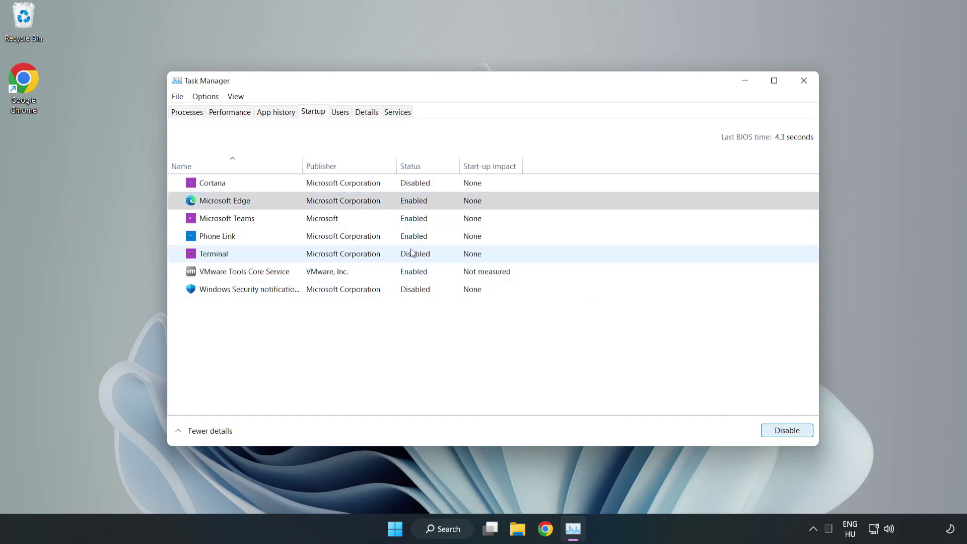
left_click(329, 219)
left_click(784, 430)
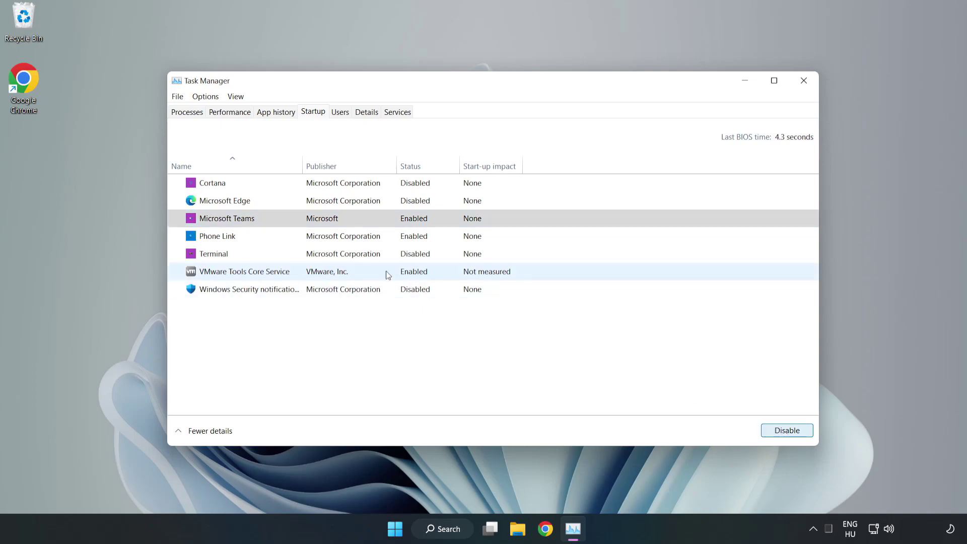
left_click(321, 236)
left_click(805, 434)
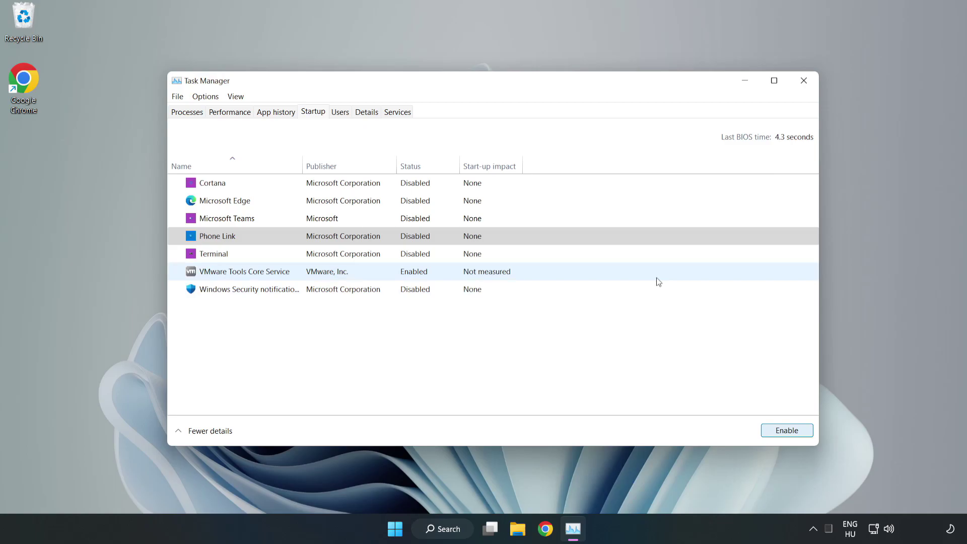
left_click(804, 82)
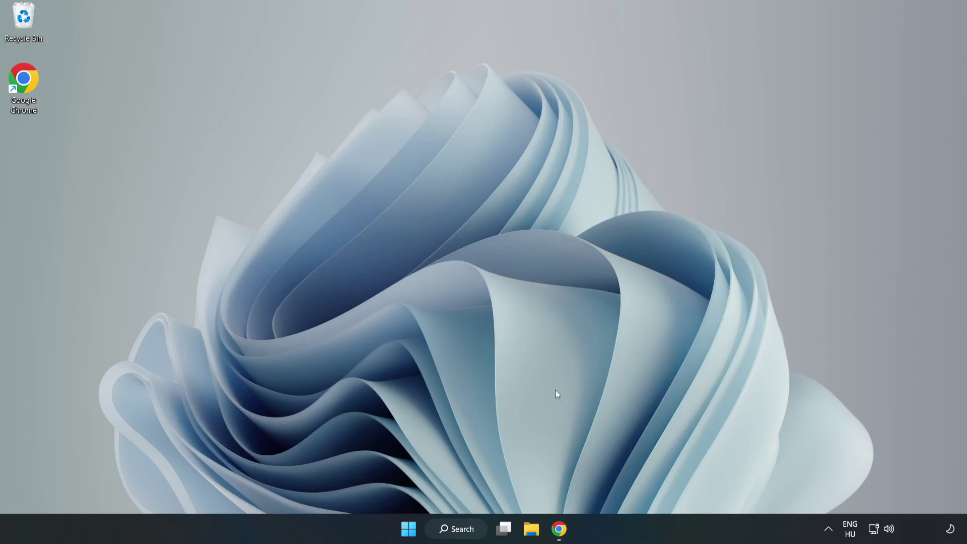
Restore Chrome and download dxwebsetup.exe, the DirectX End-User Runtime Web Installer
left_click(558, 536)
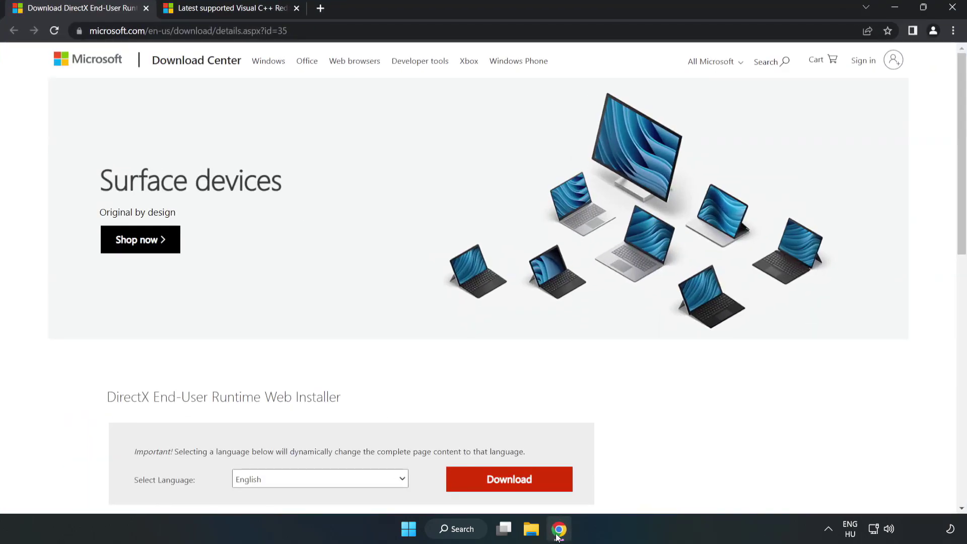
left_click(302, 31)
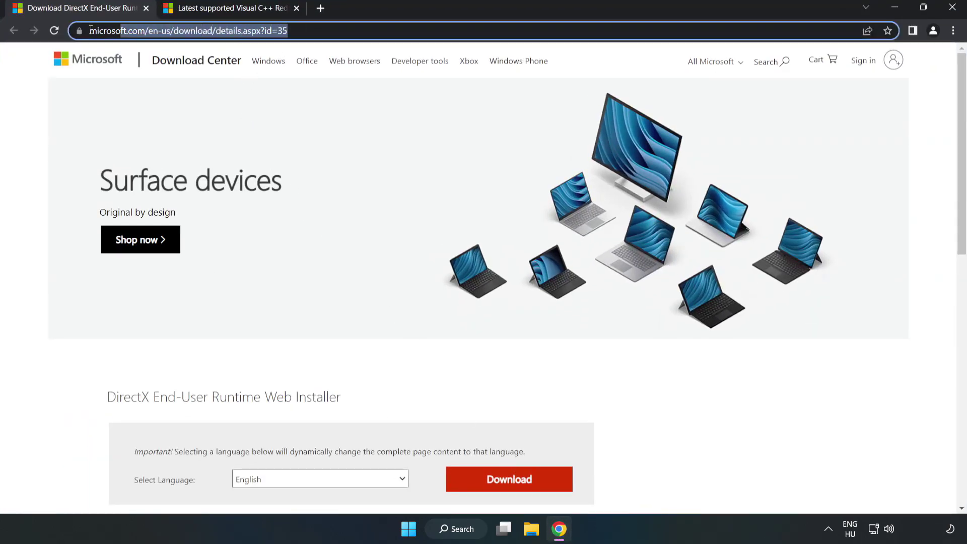
left_click_drag(287, 30, 132, 31)
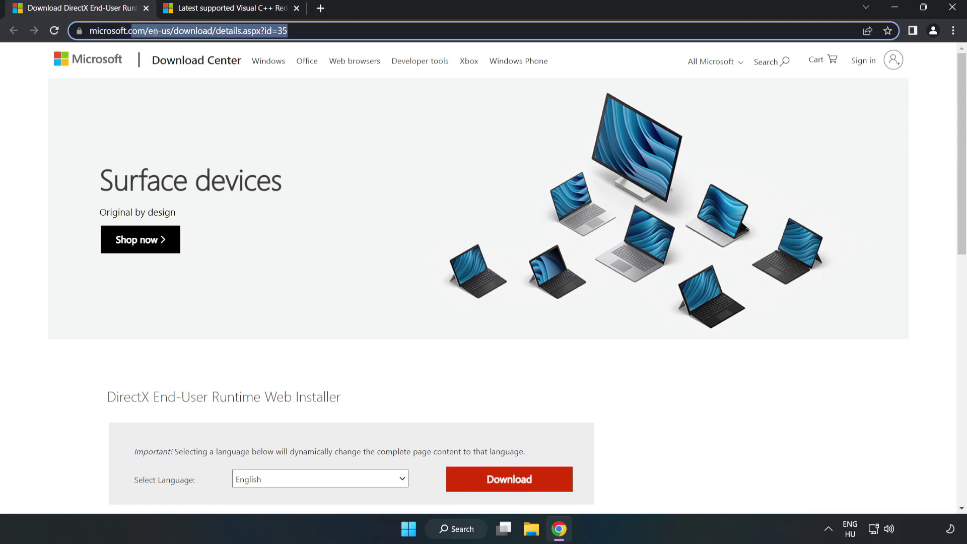
left_click(40, 115)
scroll(488, 333, "down", 3)
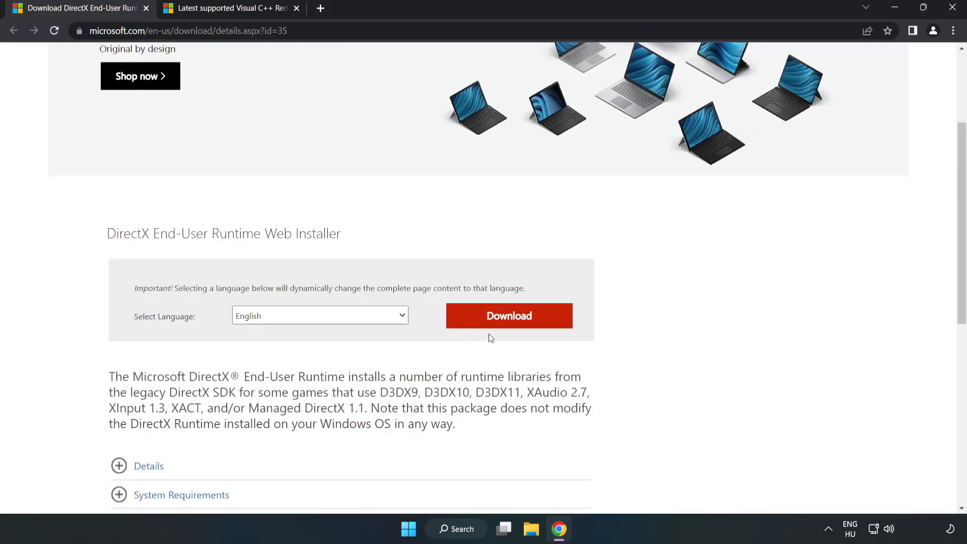
left_click(514, 323)
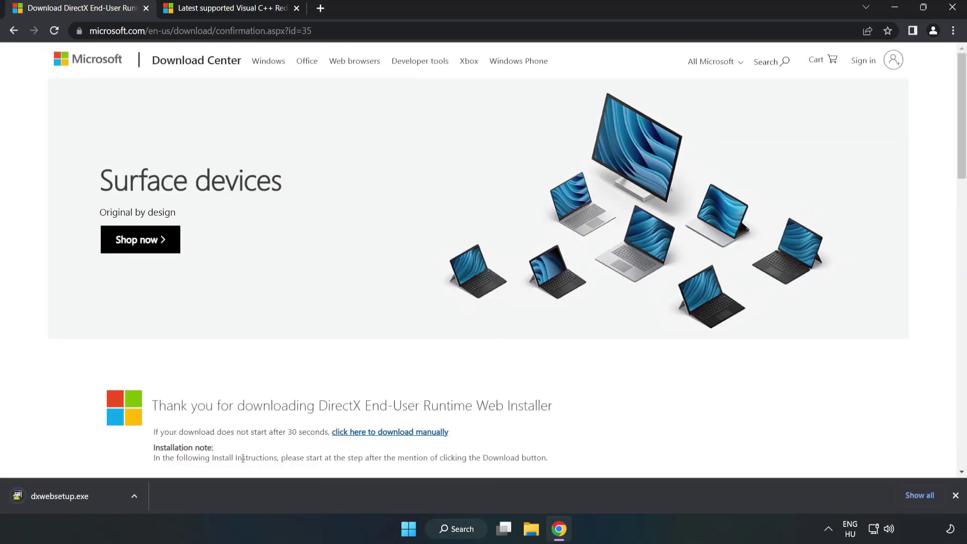
Run dxwebsetup.exe, accepting the license and declining the Bing Bar, until it reports DirectX already installed
left_click(71, 496)
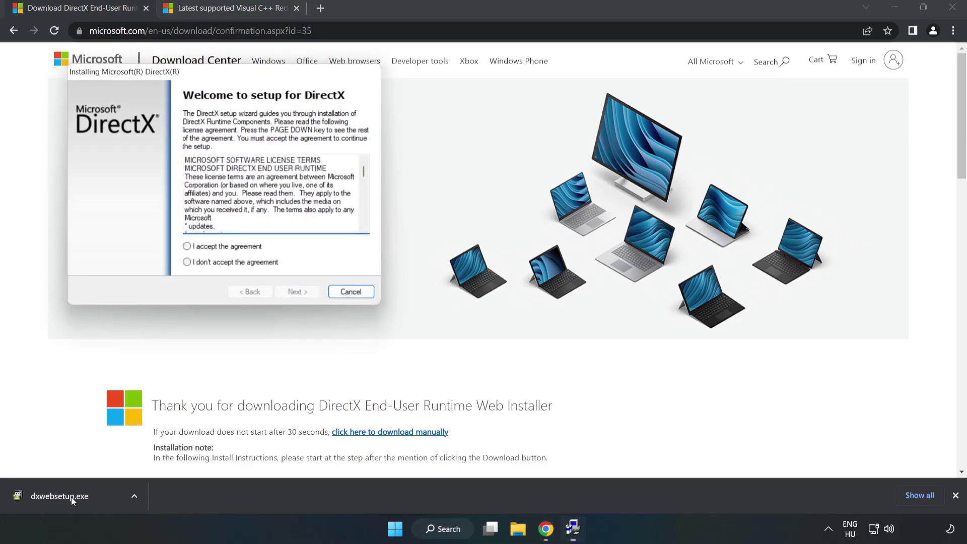
left_click_drag(220, 78, 468, 162)
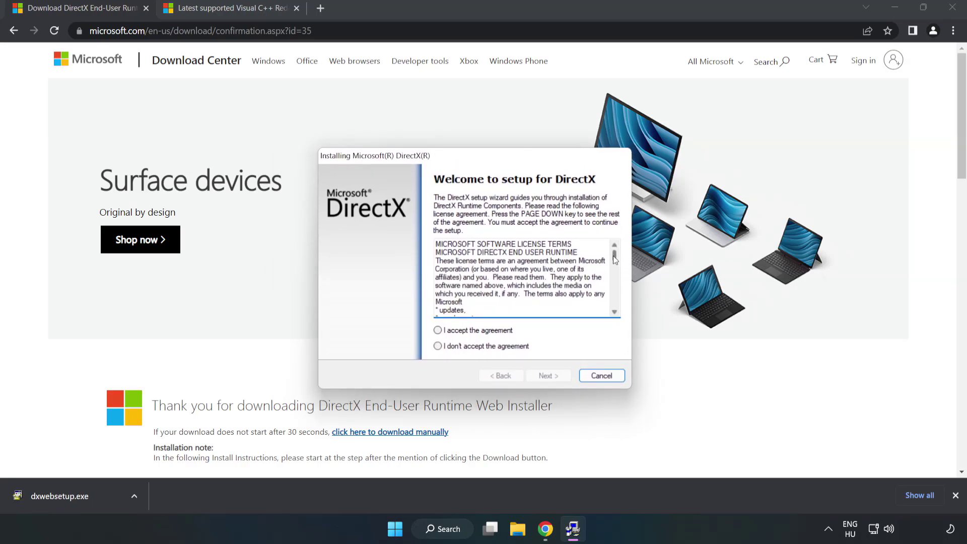
left_click_drag(613, 256, 607, 317)
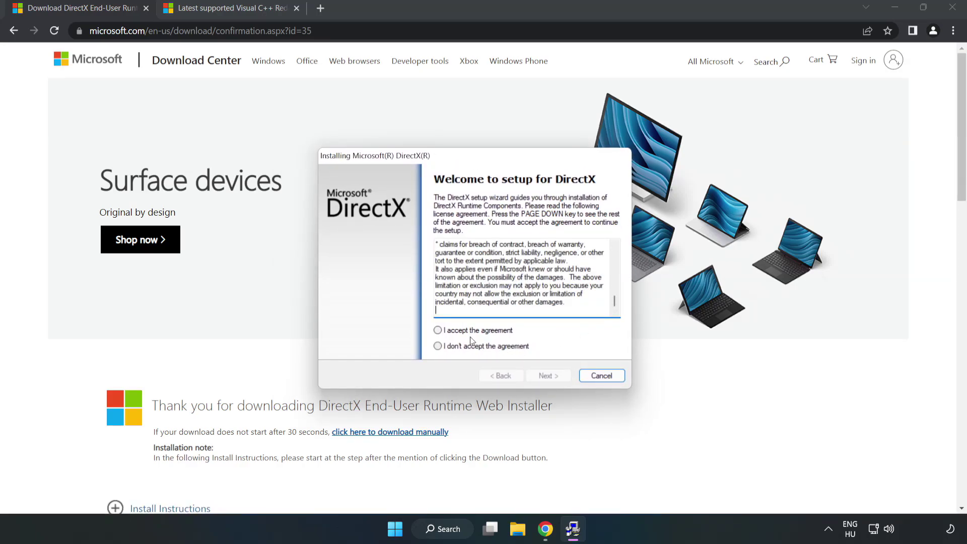
left_click(448, 331)
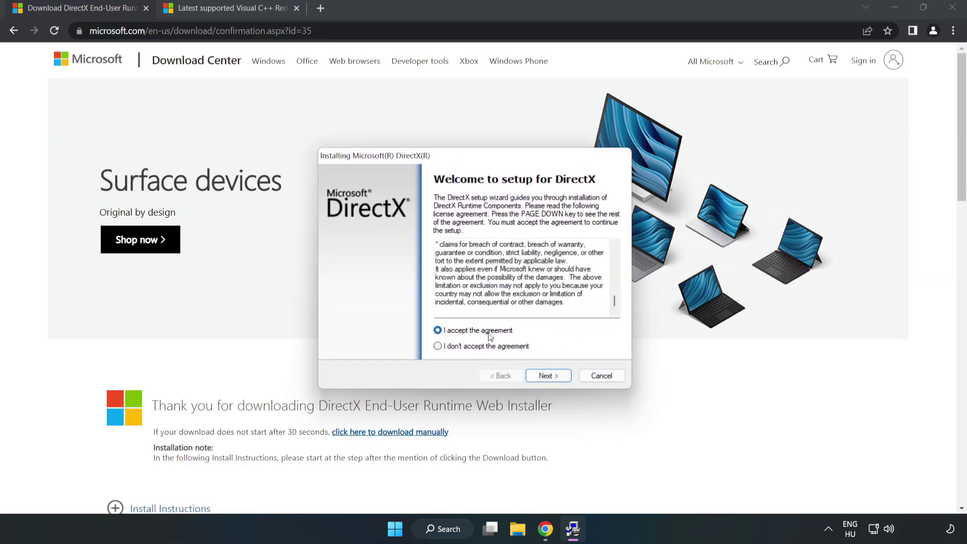
left_click(552, 378)
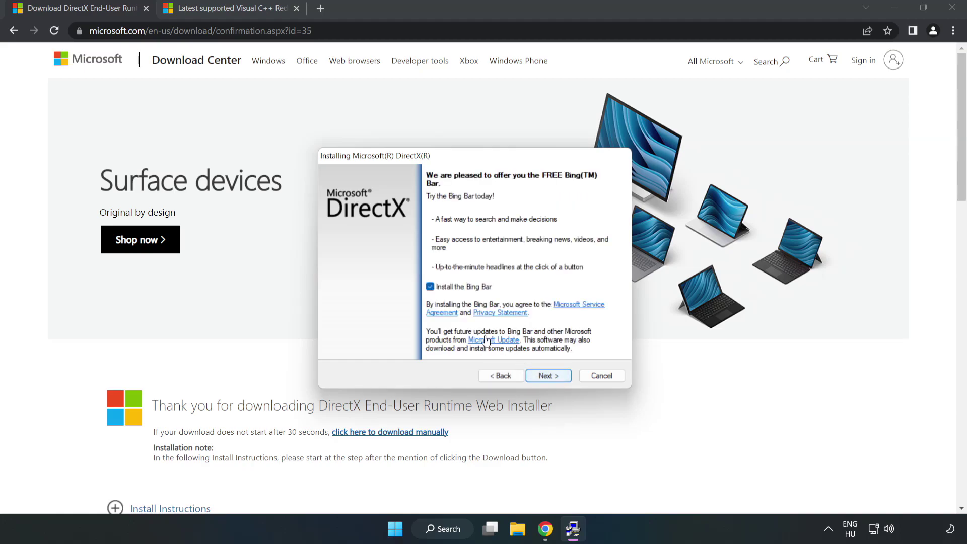
left_click(431, 287)
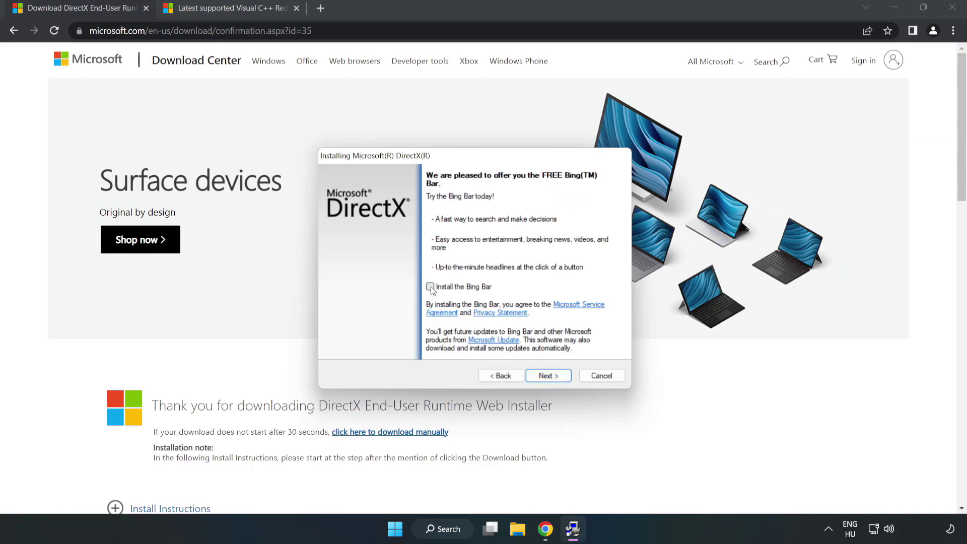
left_click(556, 379)
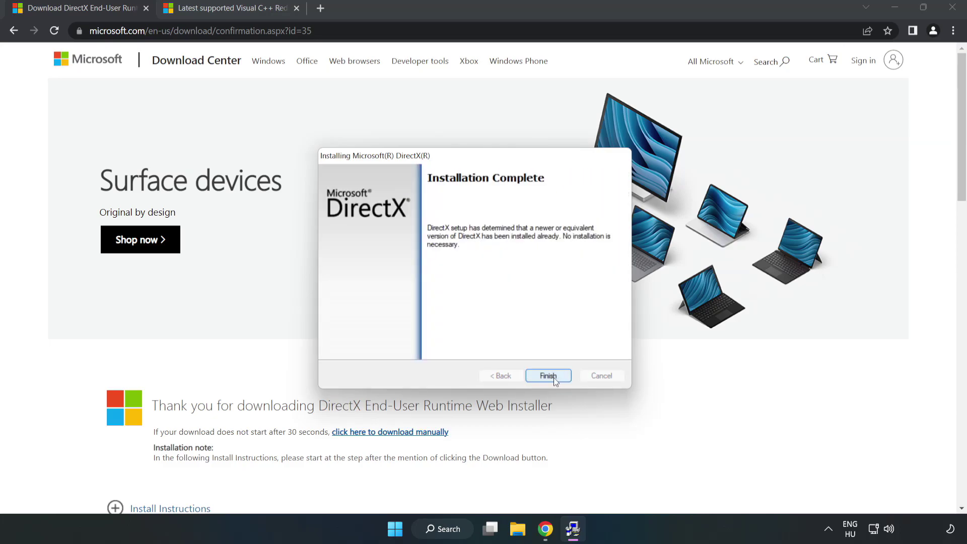
left_click(548, 375)
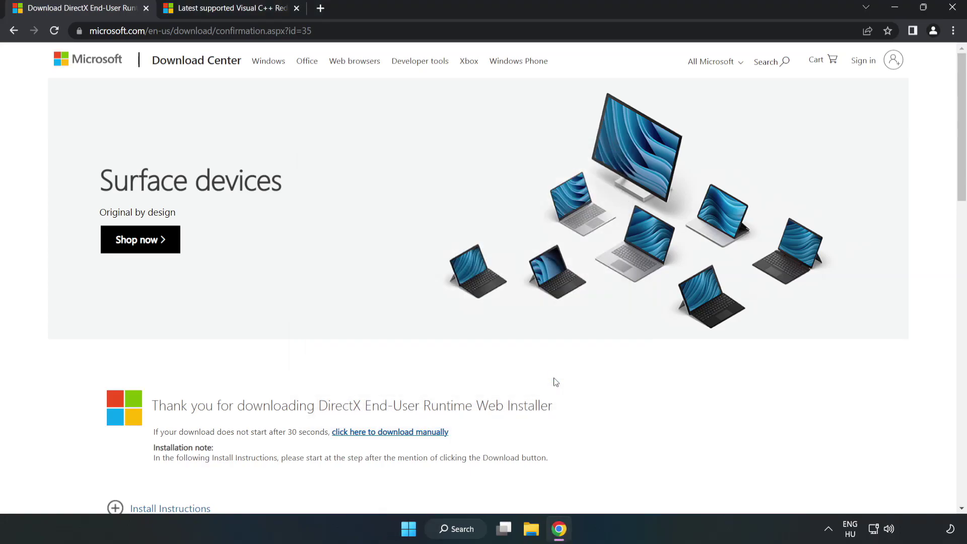
Close the DirectX download tab and bring the Visual C++ Redistributable downloads table into view
left_click(145, 9)
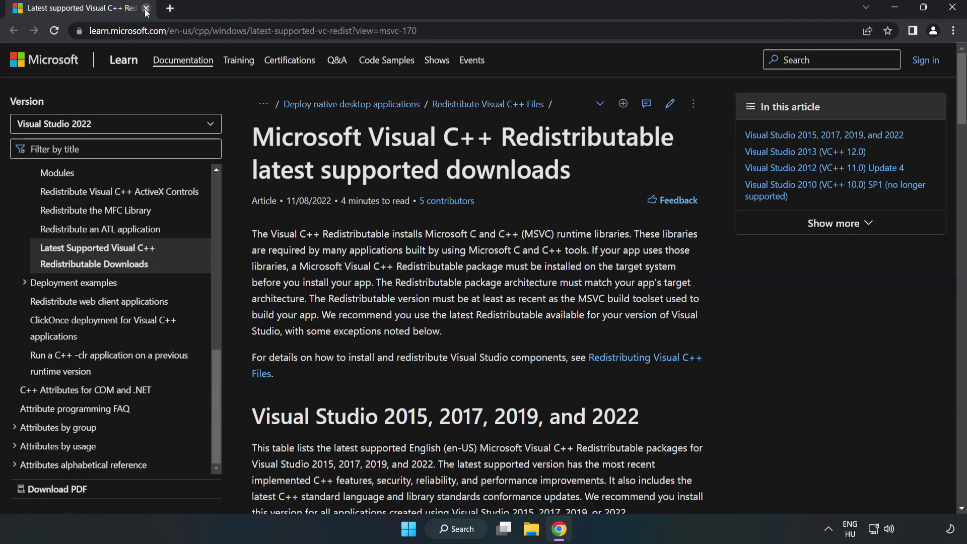
left_click(497, 31)
left_click(497, 31)
scroll(387, 185, "down", 4)
scroll(388, 191, "down", 4)
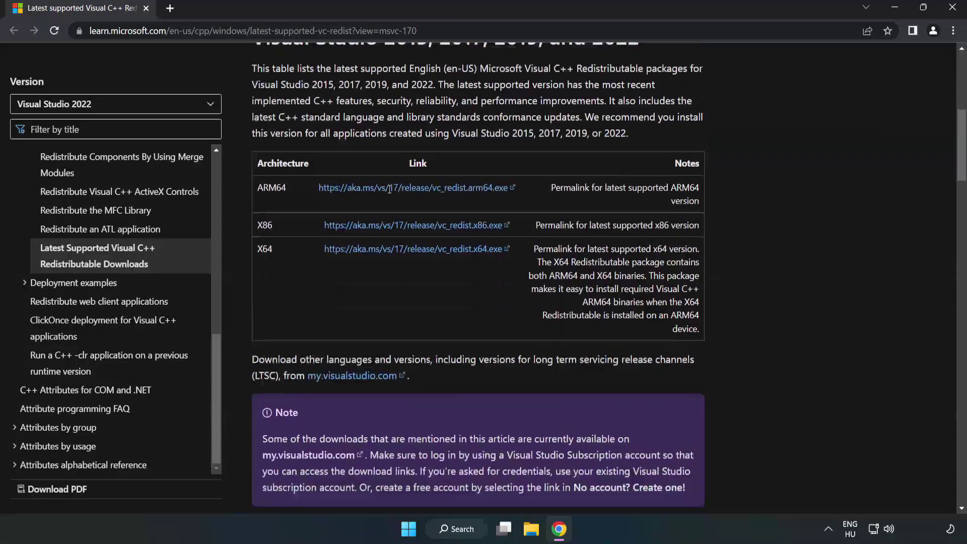
scroll(371, 197, "up", 1)
scroll(371, 197, "up", 1)
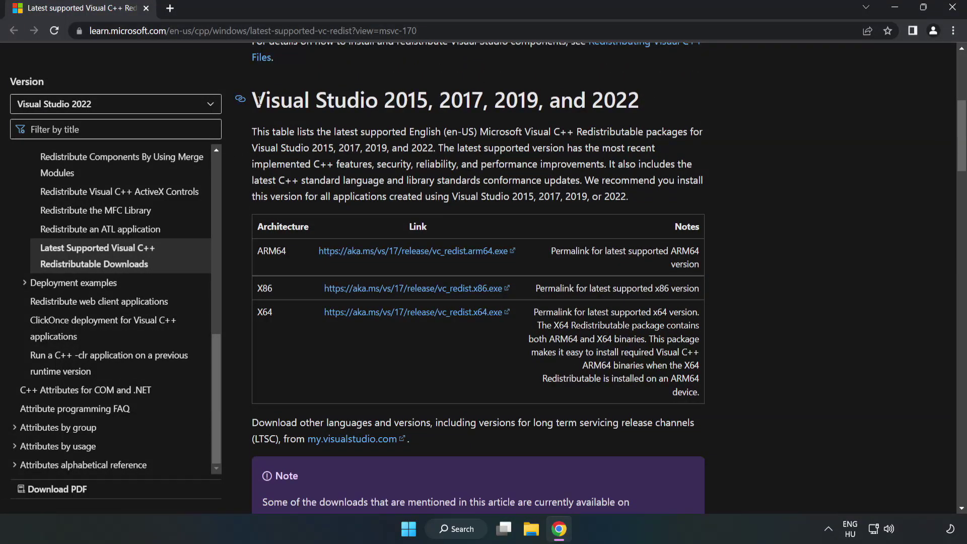
left_click_drag(251, 103, 638, 109)
Download the ARM64, x86 and x64 vc_redist installers from the table
left_click(585, 133)
left_click(389, 254)
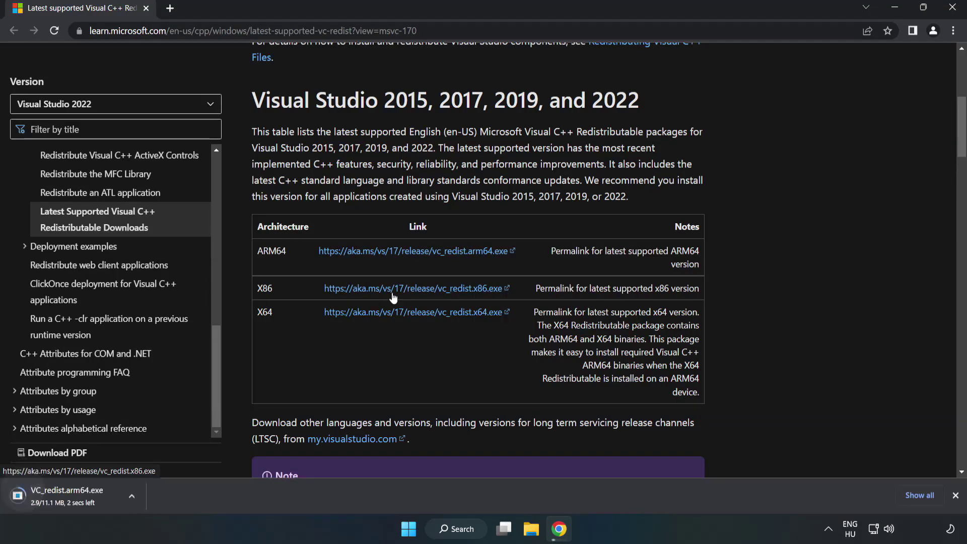
left_click(391, 288)
left_click(406, 312)
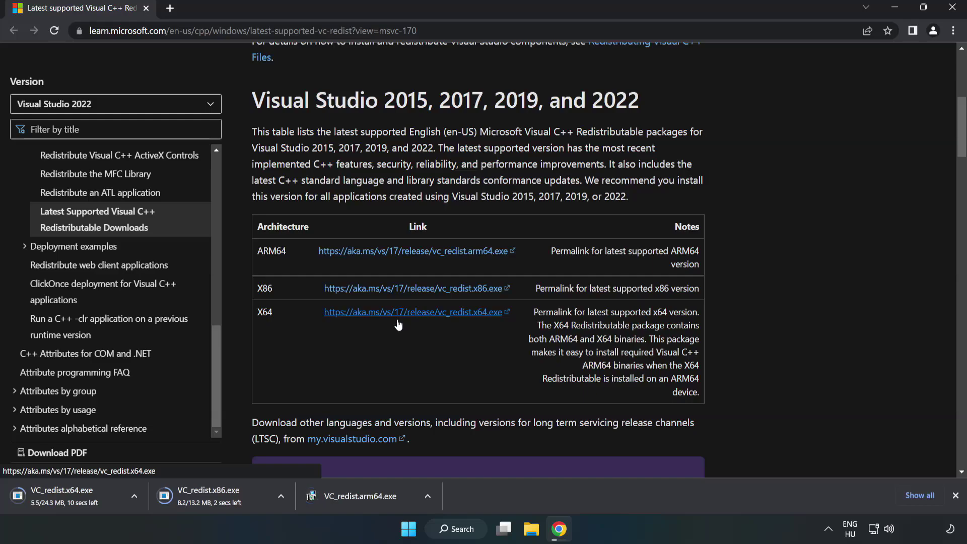
left_click(369, 496)
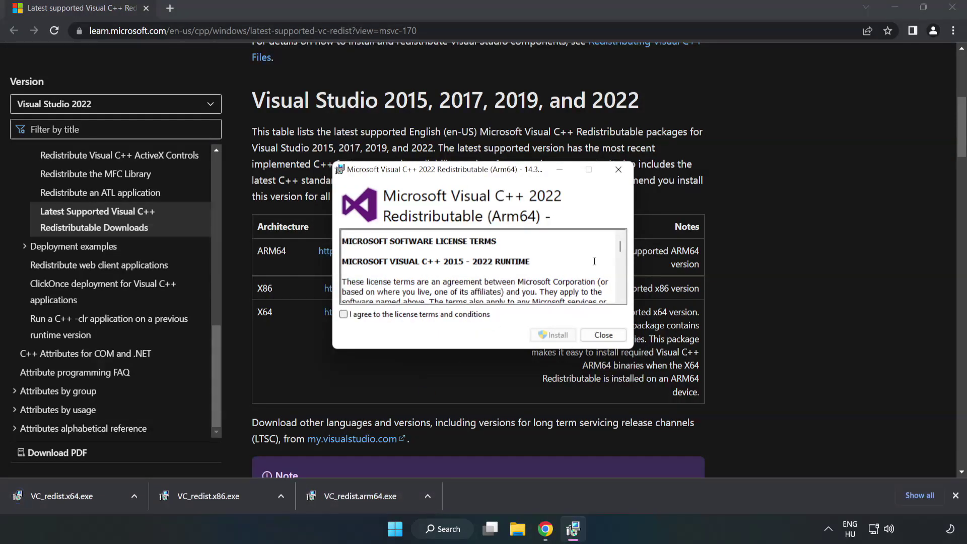
left_click_drag(618, 244, 620, 291)
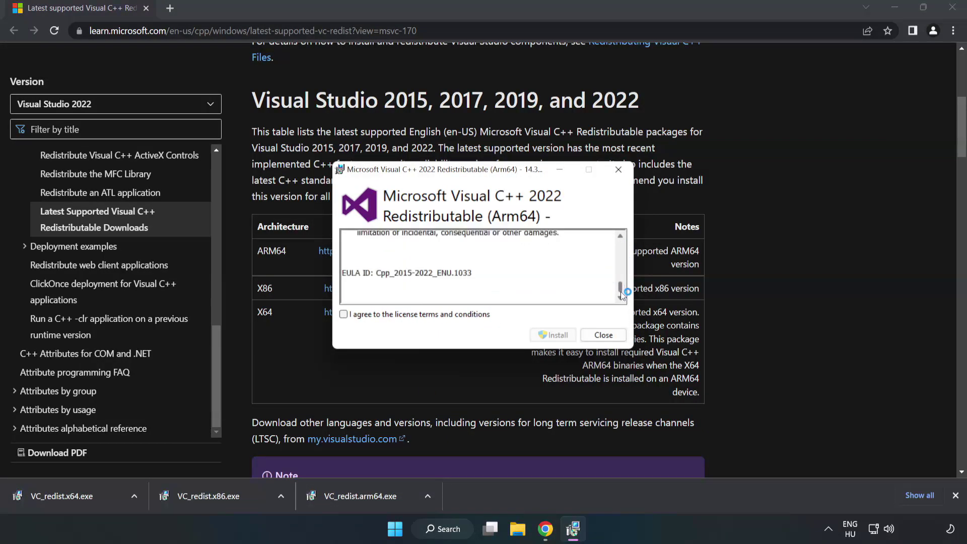
left_click(343, 314)
left_click(554, 335)
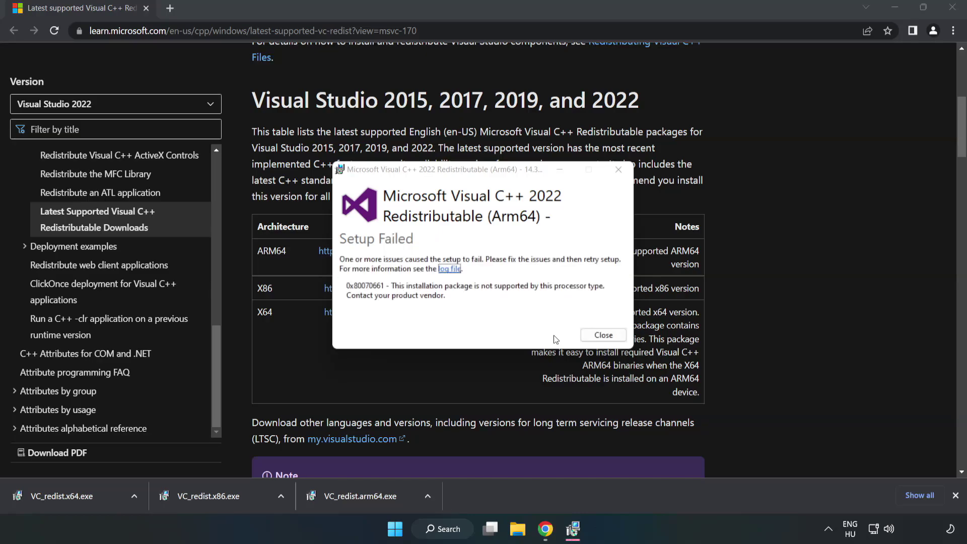
left_click(599, 336)
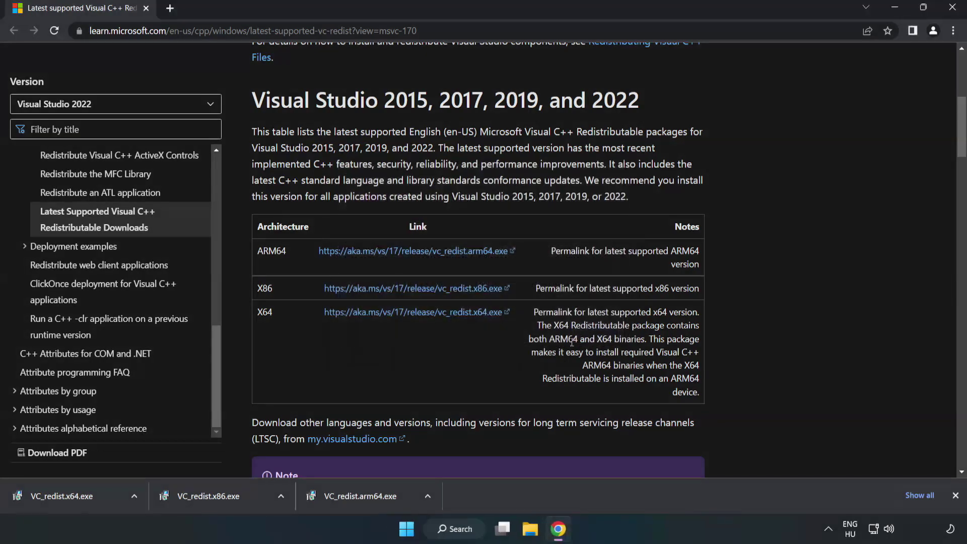
Install VC_redist.x86.exe (Visual C++ 2015-2022 x86, 14.34.31931) after agreeing to its license terms
left_click(213, 494)
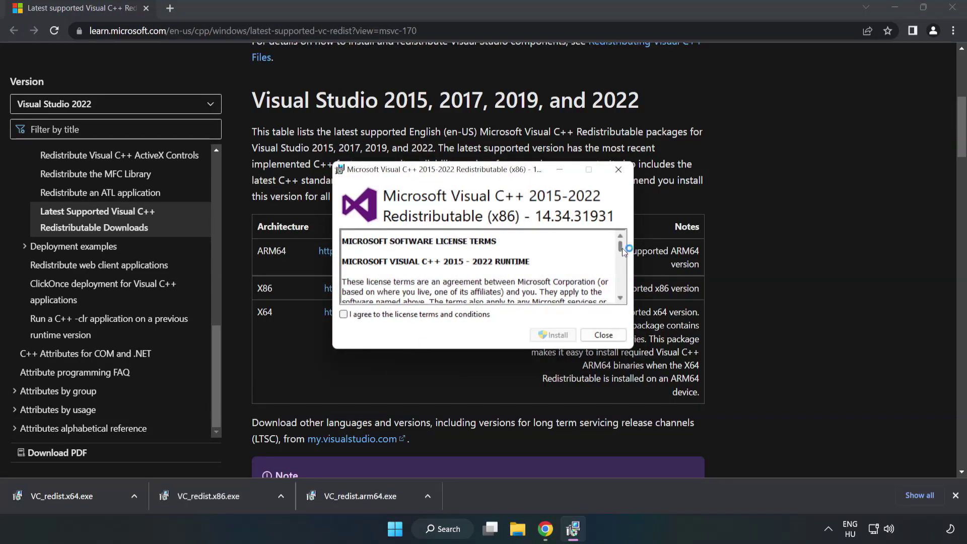
left_click_drag(621, 248, 621, 289)
left_click(343, 315)
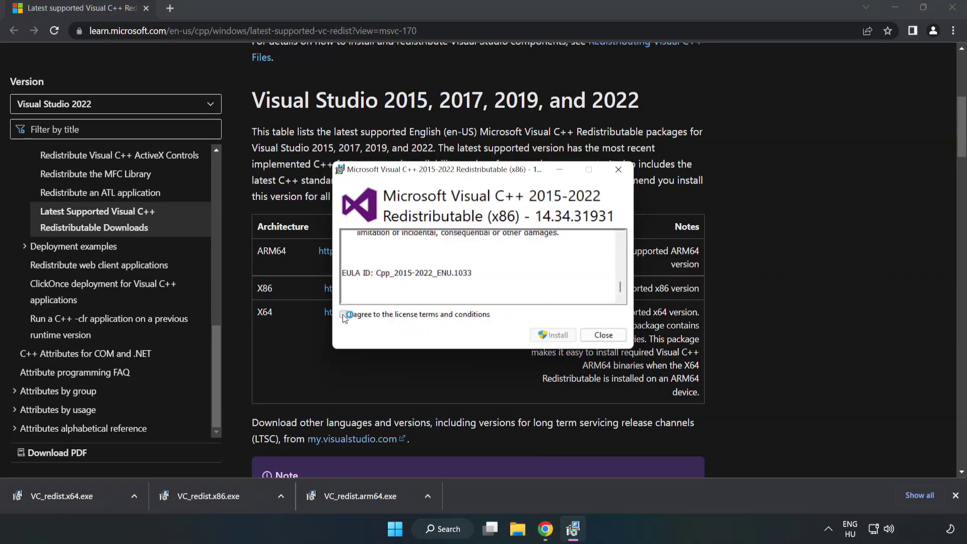
left_click(548, 335)
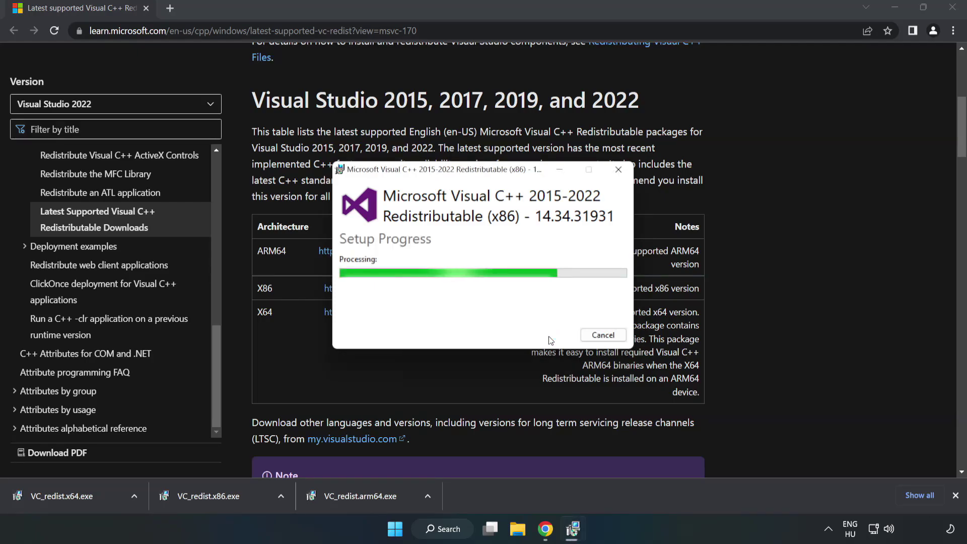
left_click(602, 335)
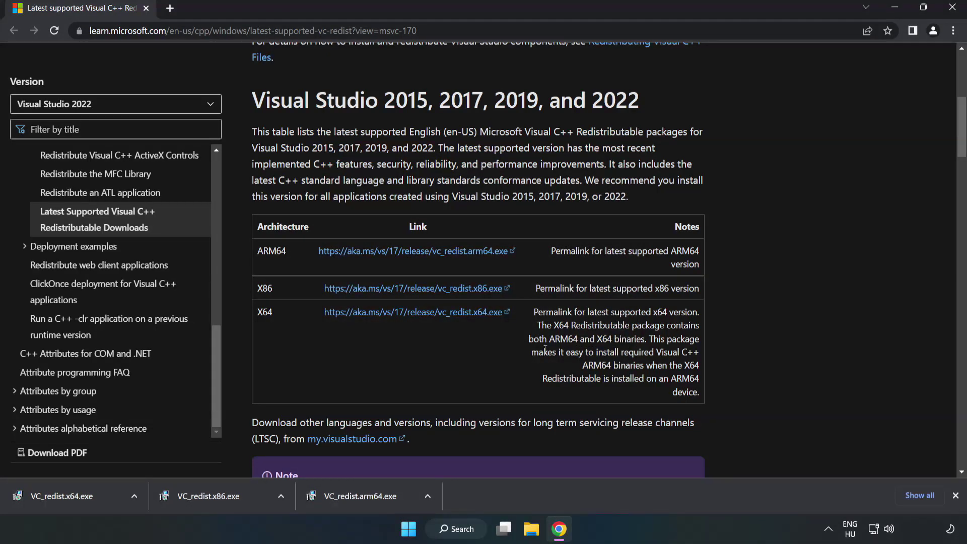
Install VC_redist.x64.exe (Visual C++ 2015-2022 x64, 14.34.31931) after agreeing to its license terms
left_click(52, 494)
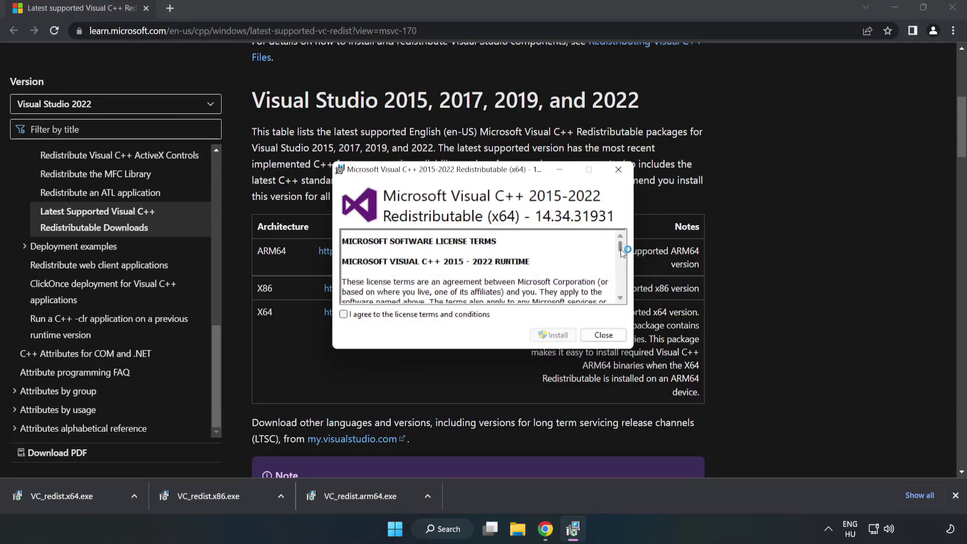
left_click_drag(620, 248, 621, 292)
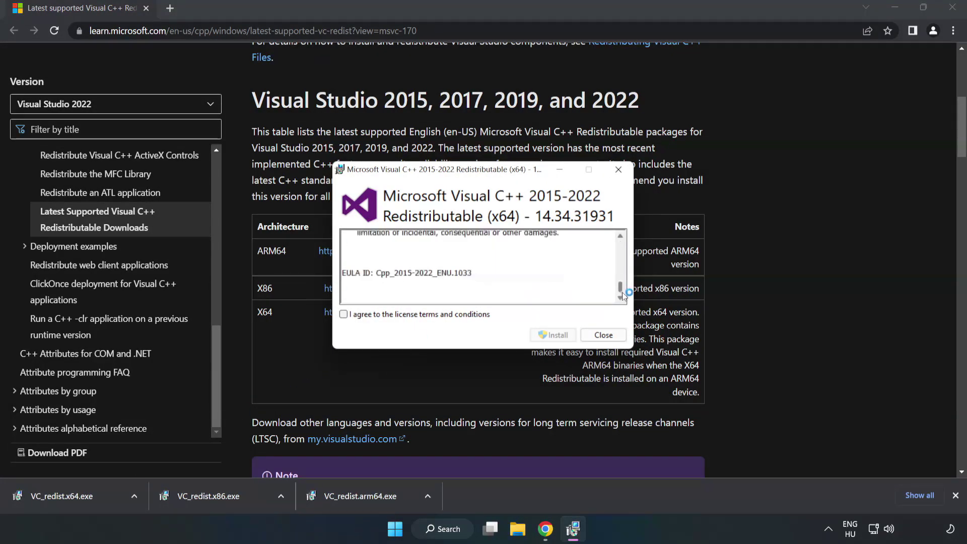
left_click(343, 314)
left_click(549, 332)
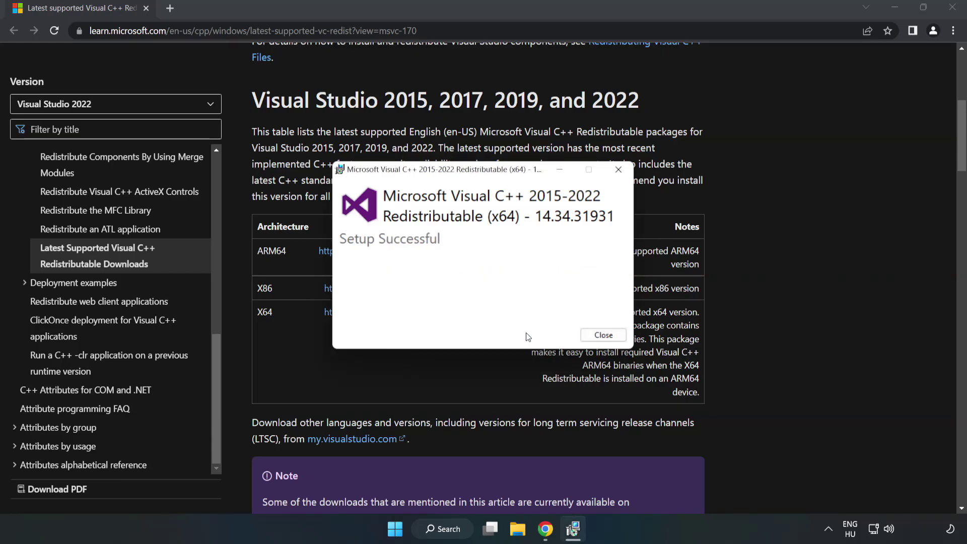
left_click(603, 335)
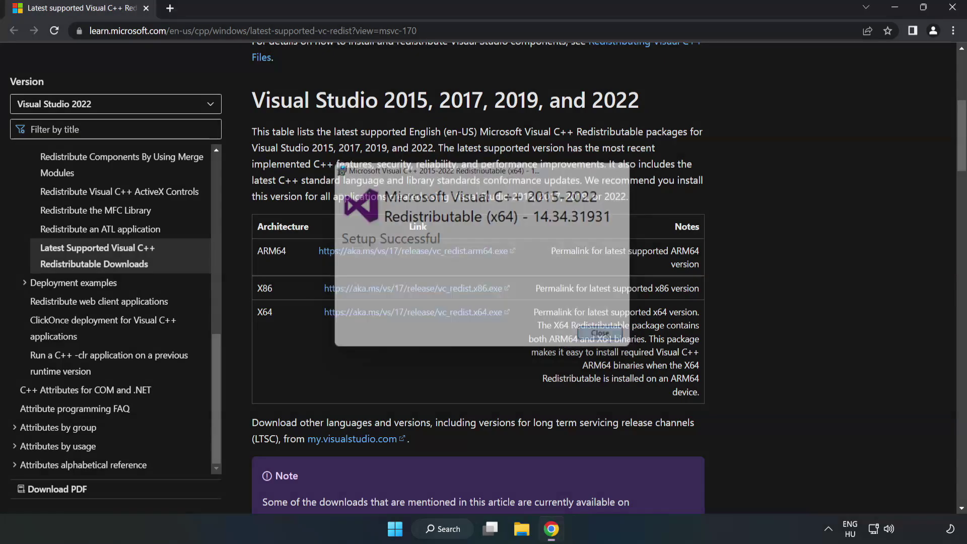
Close Chrome, search for 'cmd' and run Command Prompt as administrator
left_click(953, 8)
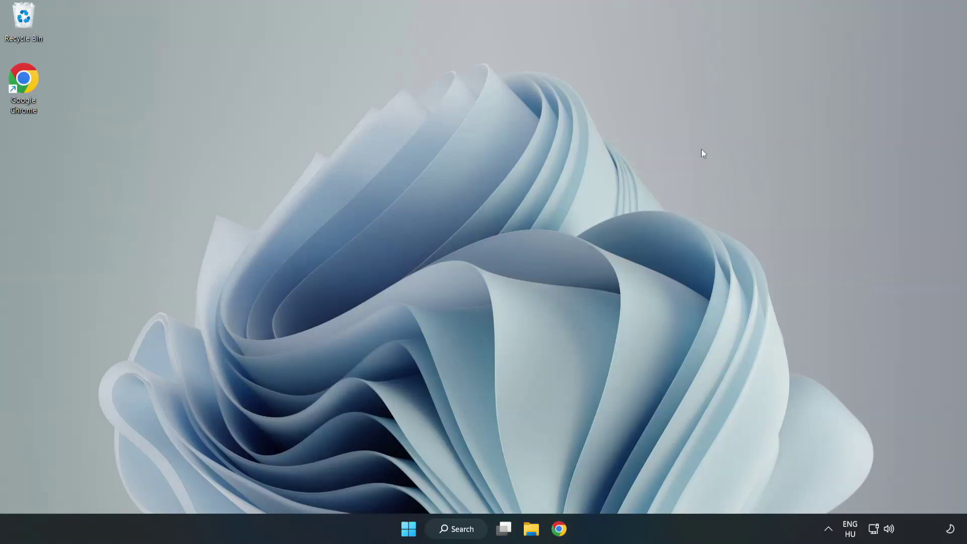
left_click(458, 529)
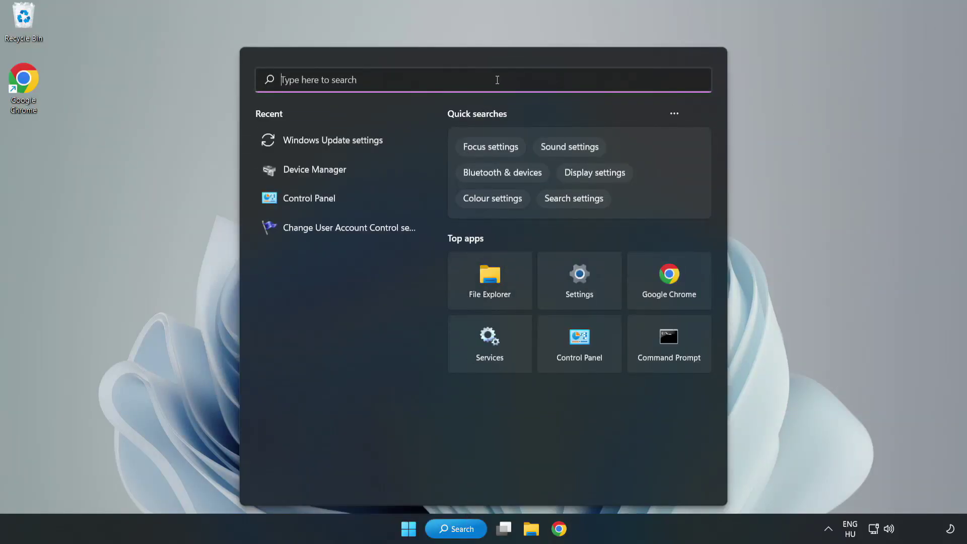
type("cmd")
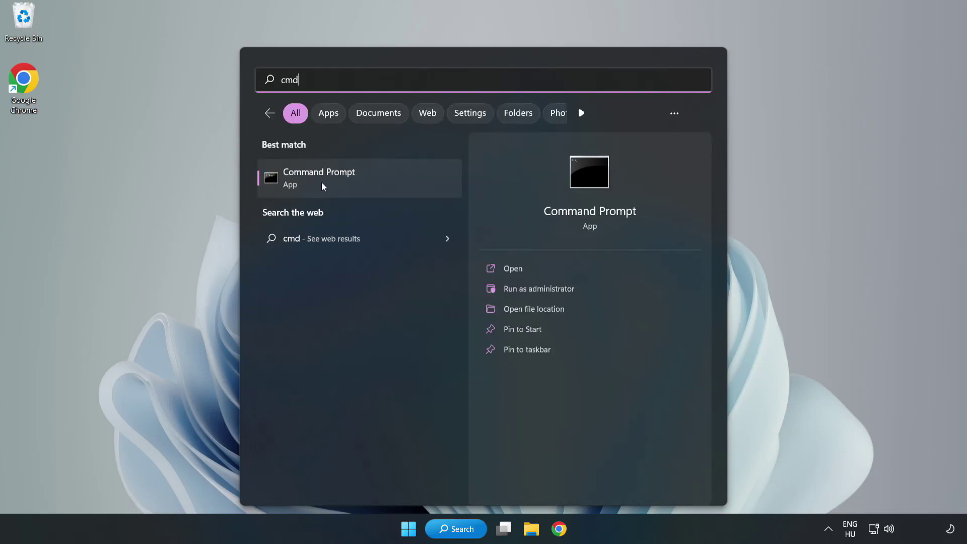
right_click(380, 182)
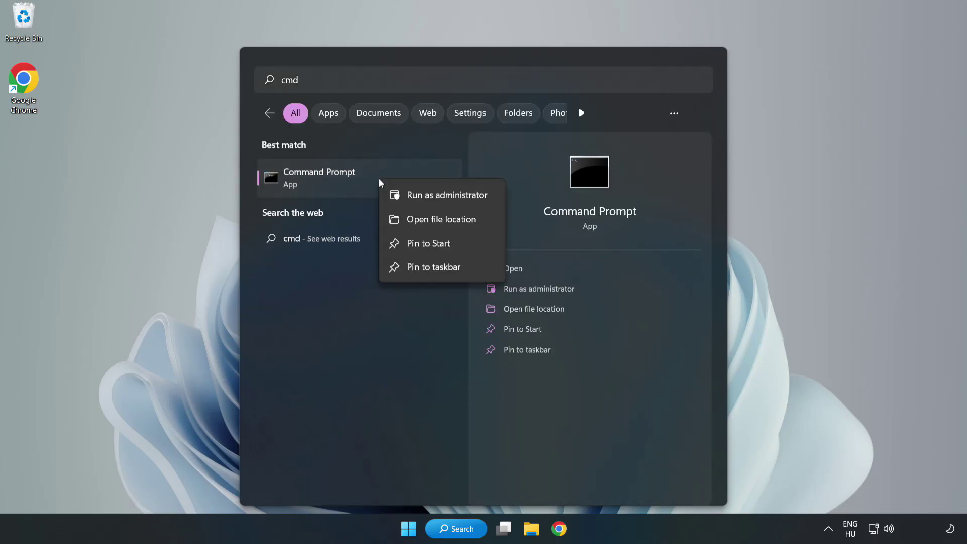
left_click(418, 197)
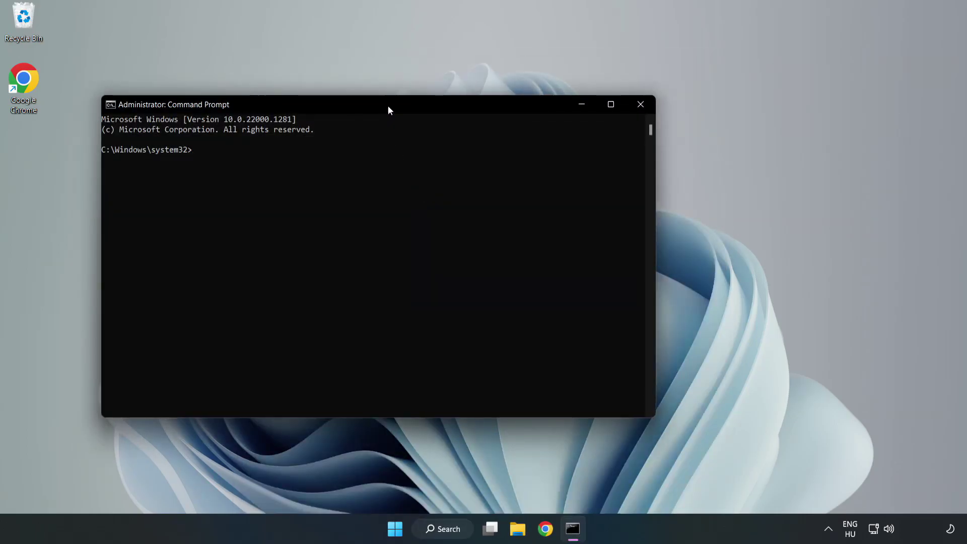
Run 'sfc /scannow' in the administrator console to check system file integrity
left_click_drag(387, 110, 492, 113)
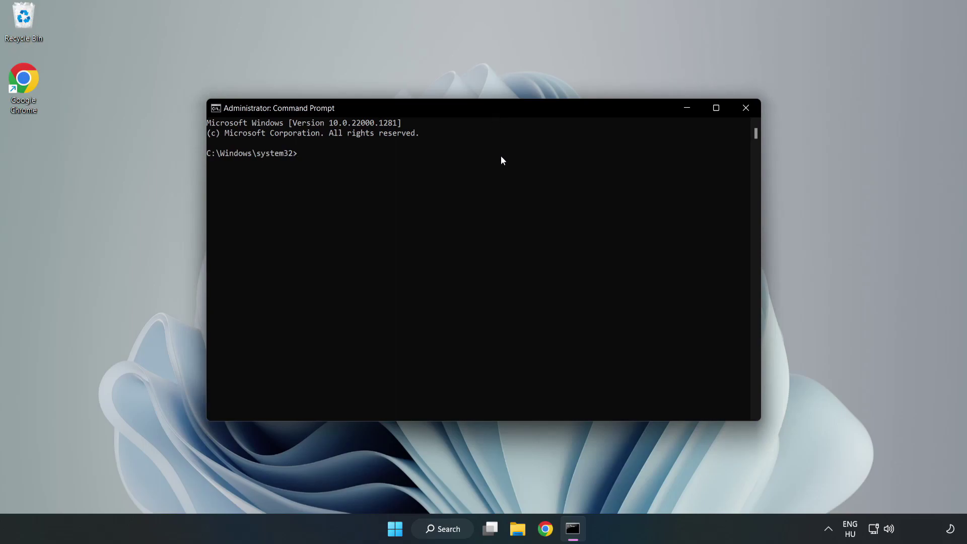
type("sfc ")
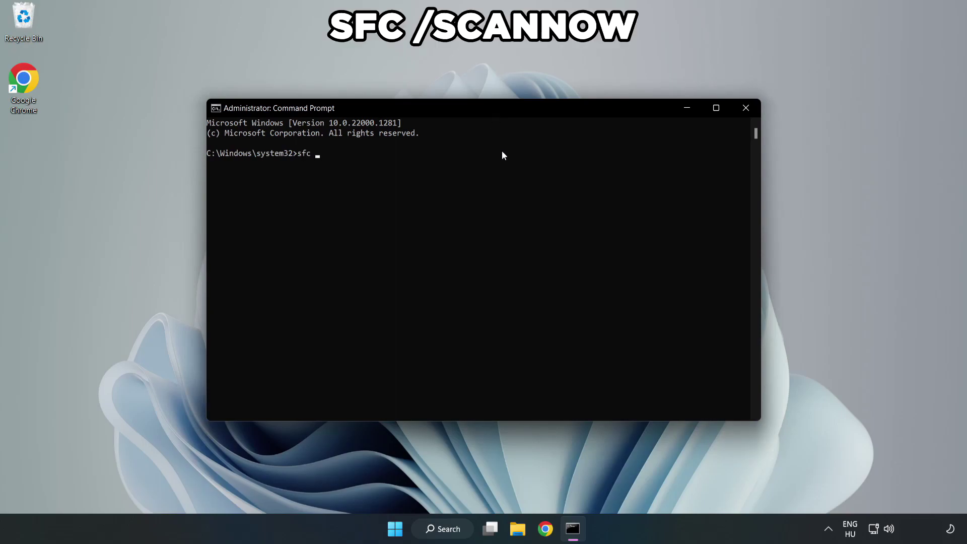
type("/scannow")
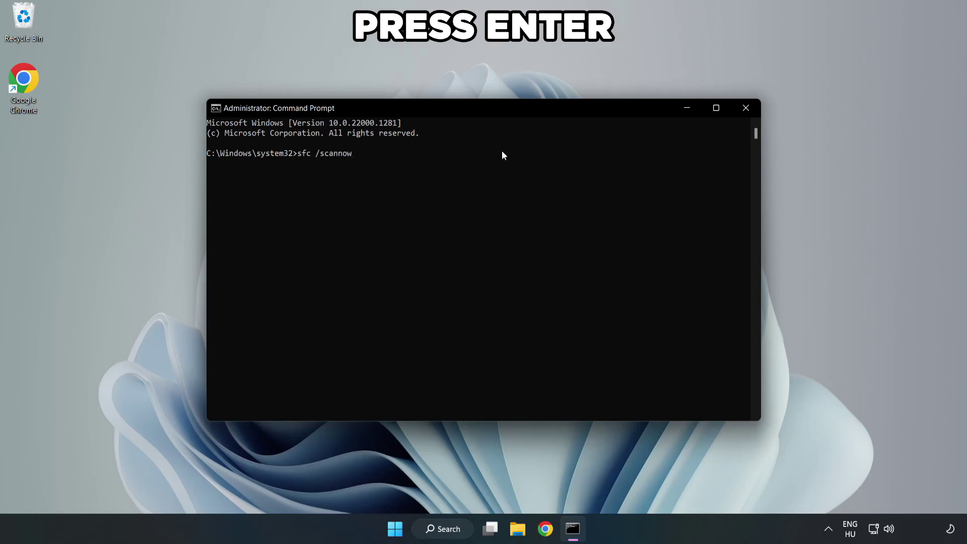
key("Return")
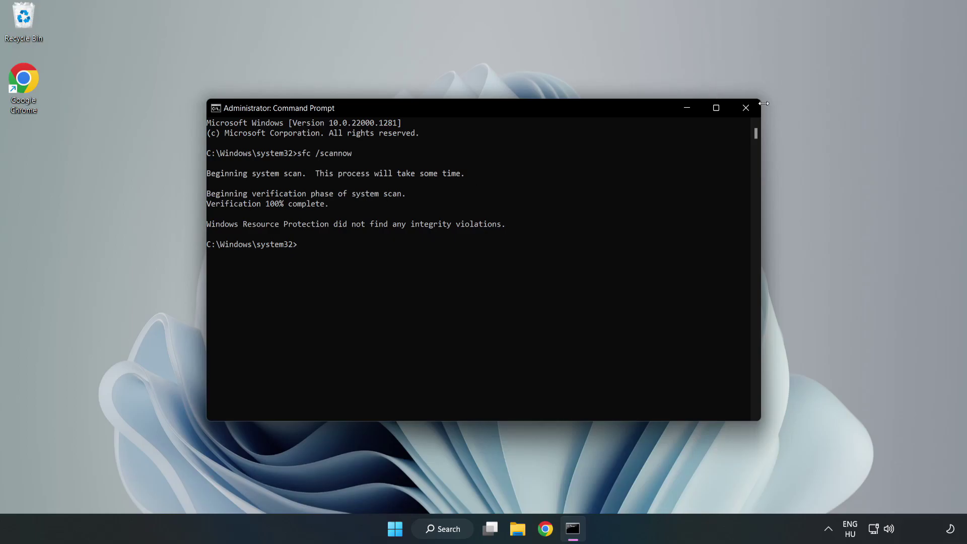
Close Command Prompt and show the Start menu's Sleep, Shut down and Restart options
left_click(745, 113)
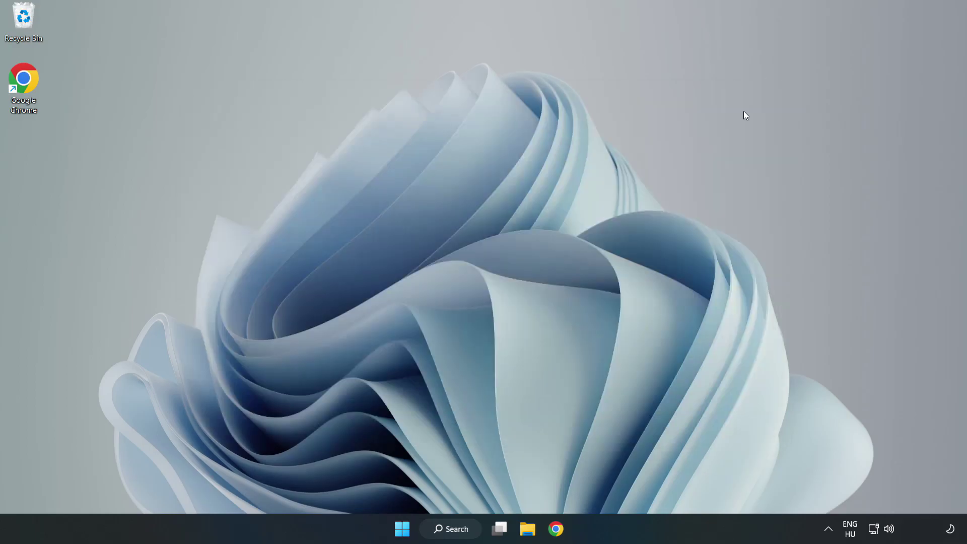
left_click(408, 528)
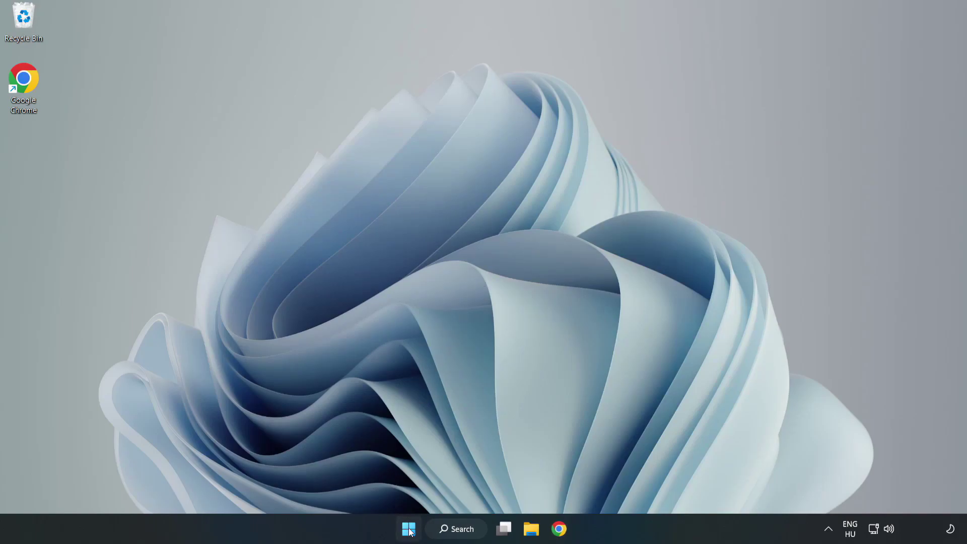
left_click(644, 485)
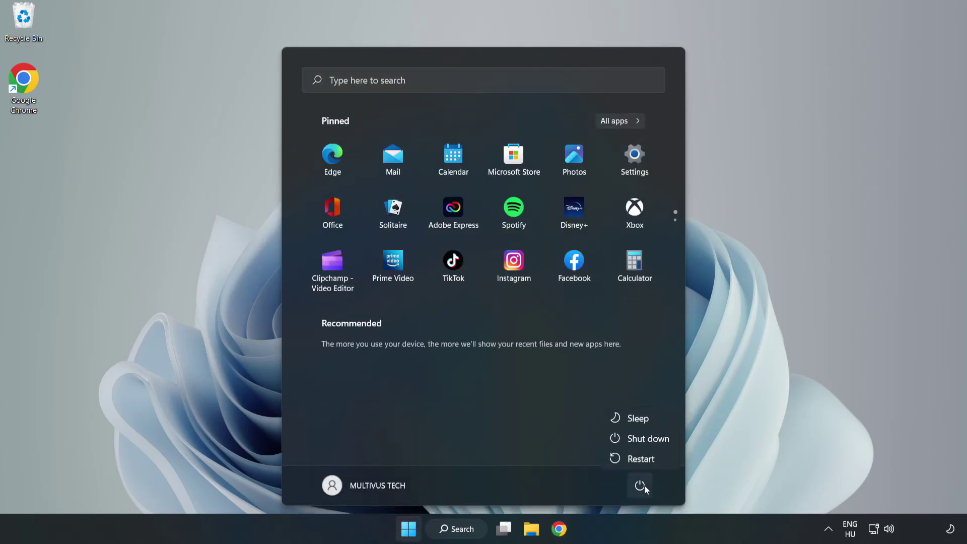